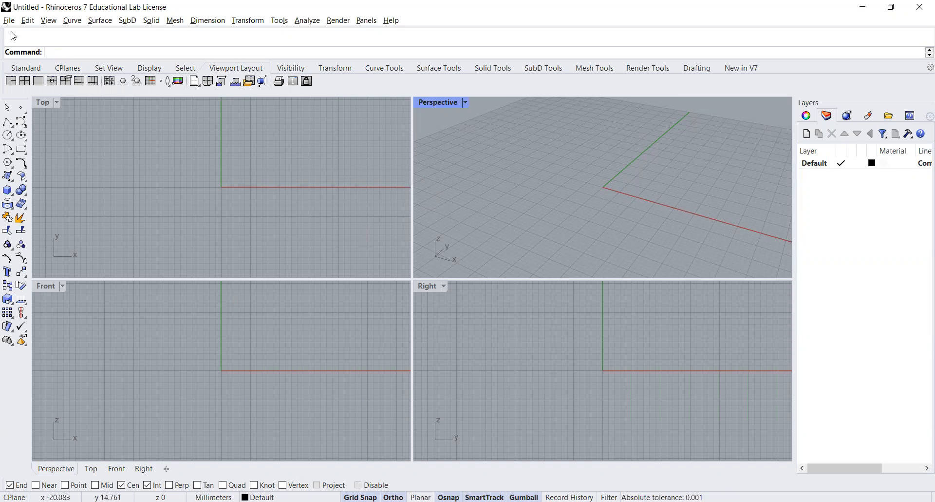
Create a new model from the template "Large Objects - Feet, Feet & Inches.3dm"
{"action": "left_click", "coordinate": [9, 20]}
{"action": "left_click", "coordinate": [32, 34]}
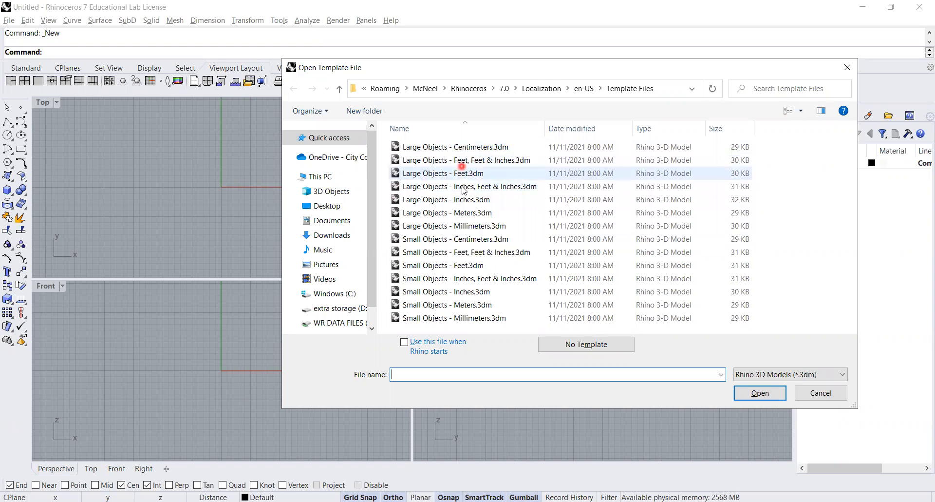
{"action": "left_click", "coordinate": [433, 162]}
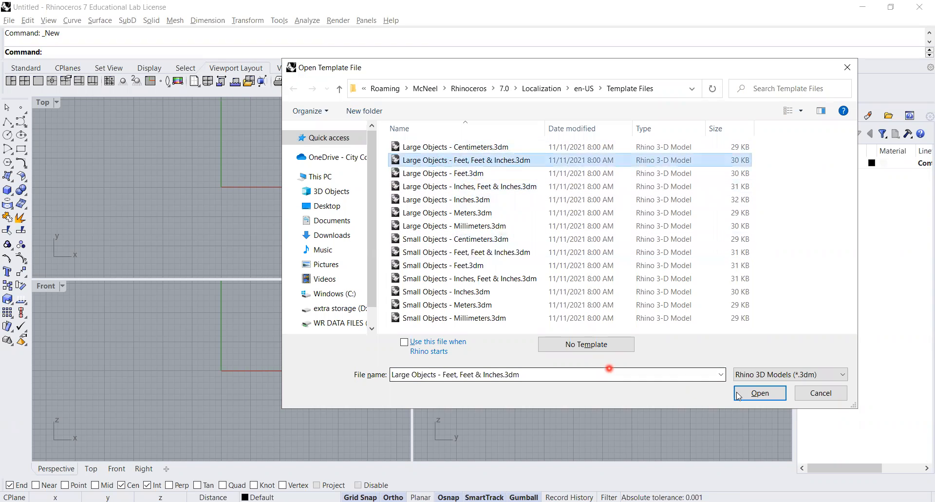
{"action": "left_click", "coordinate": [758, 393]}
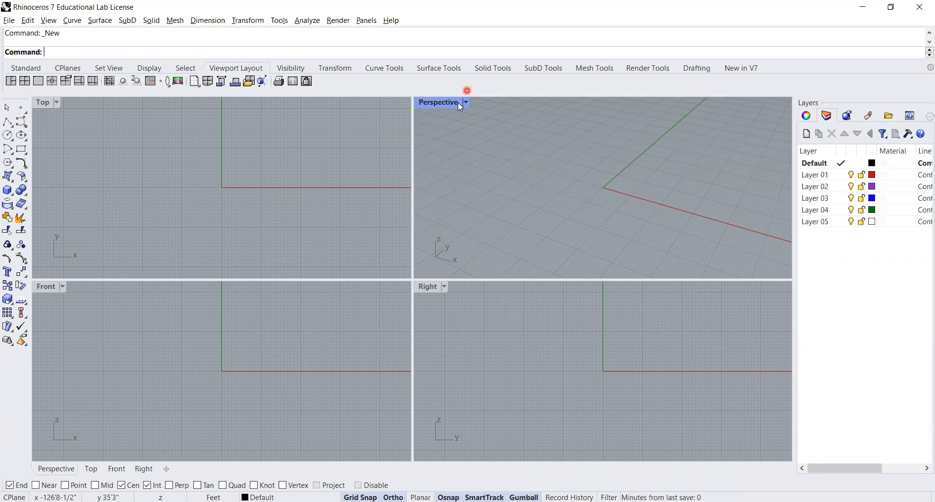
Maximize the Perspective viewport, and restore the four-viewport layout
{"action": "left_click", "coordinate": [495, 185]}
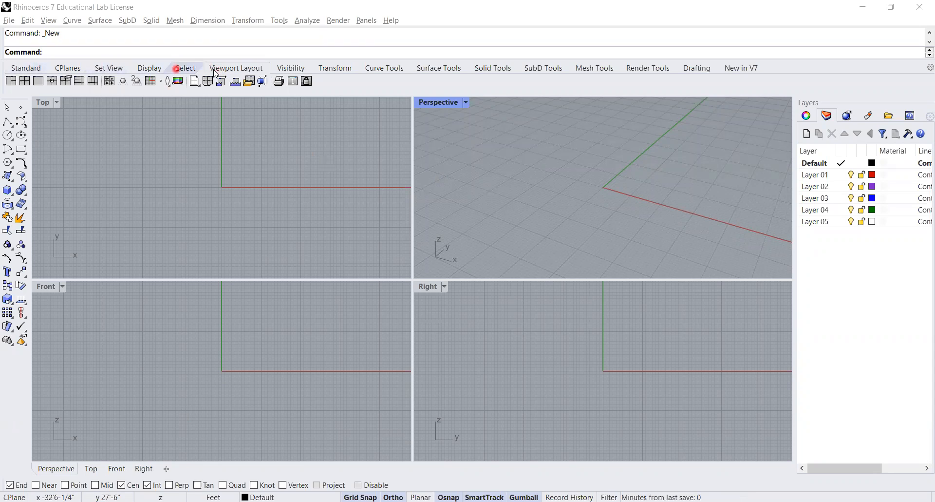
{"action": "left_click", "coordinate": [38, 82]}
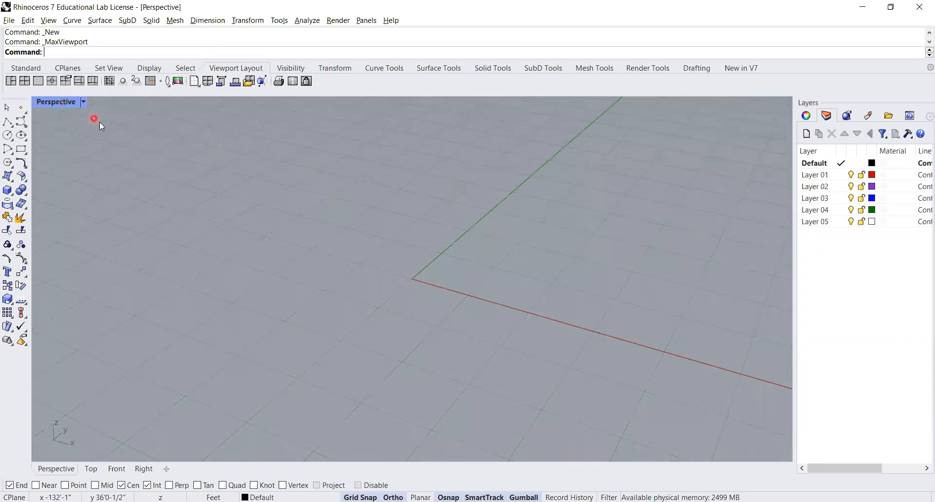
{"action": "left_click", "coordinate": [24, 81]}
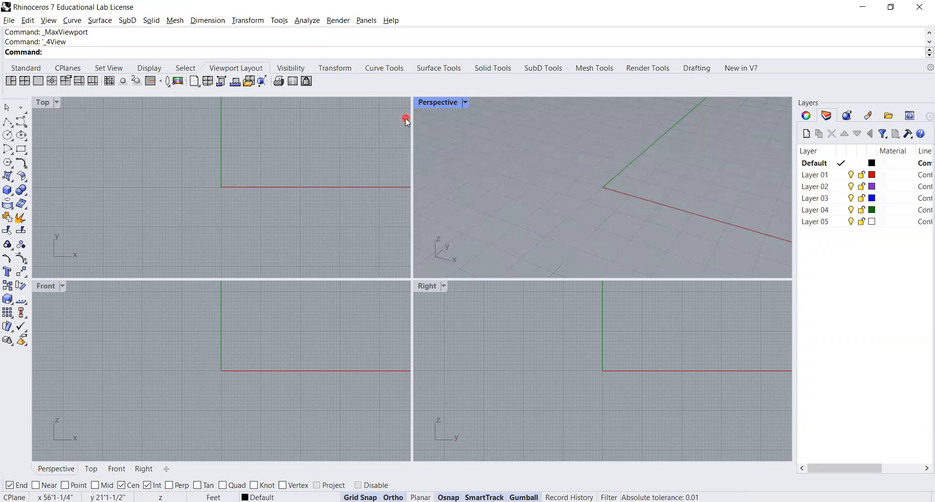
{"action": "left_click", "coordinate": [57, 103]}
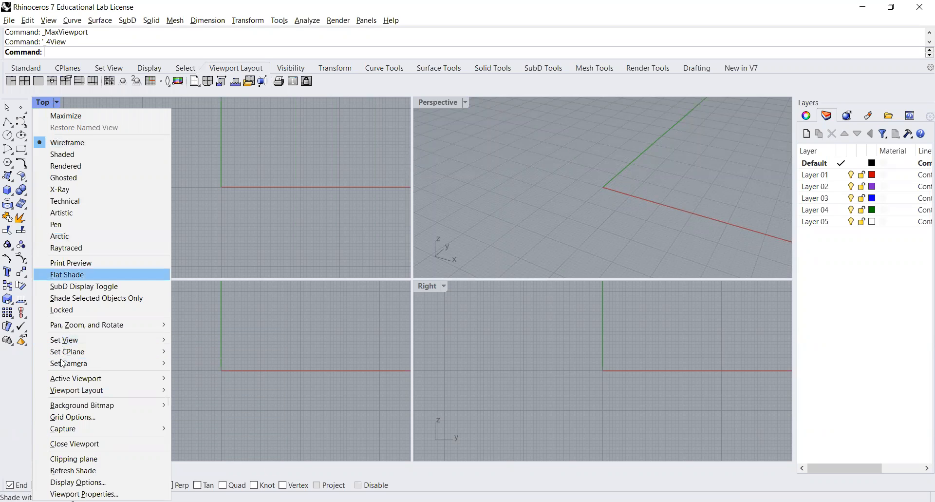
{"action": "mouse_move", "coordinate": [69, 341]}
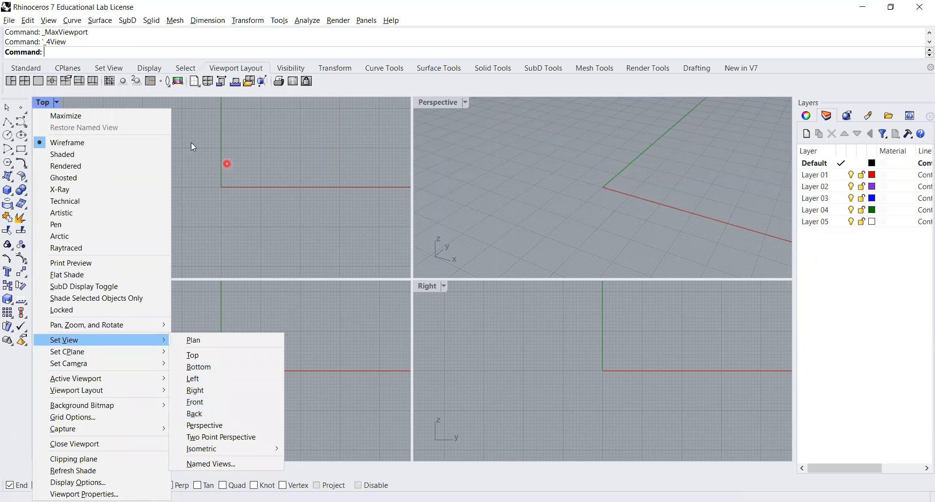
{"action": "left_click", "coordinate": [238, 148]}
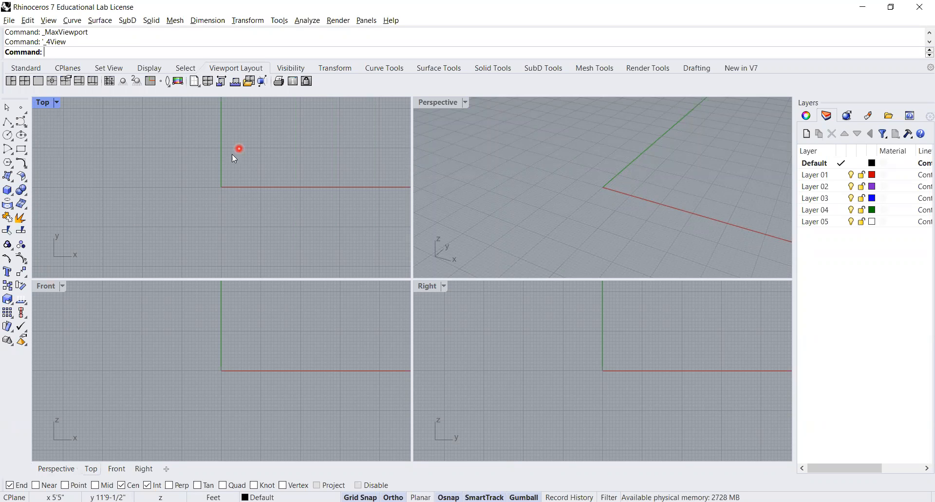
Draw a box around the origin, with a base of about 13' by 14' in the Top viewport and a roughly cubic height
{"action": "left_click", "coordinate": [8, 191]}
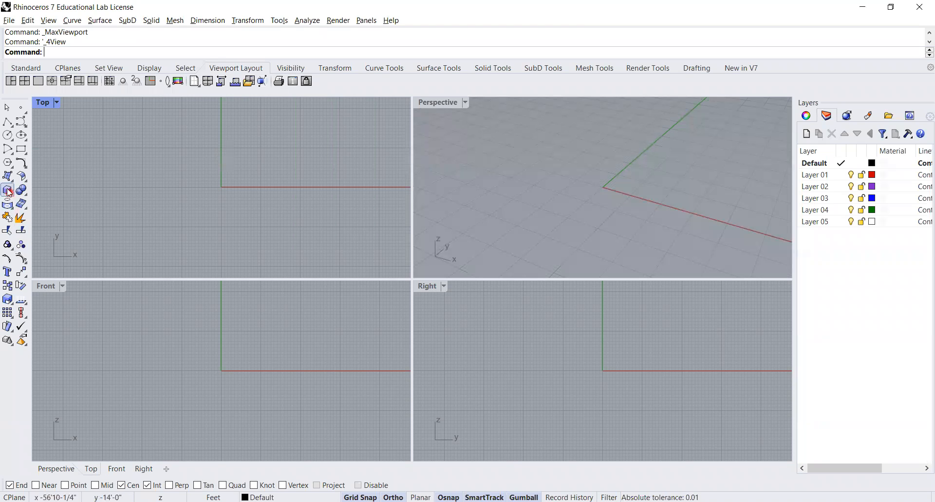
{"action": "left_click", "coordinate": [8, 190]}
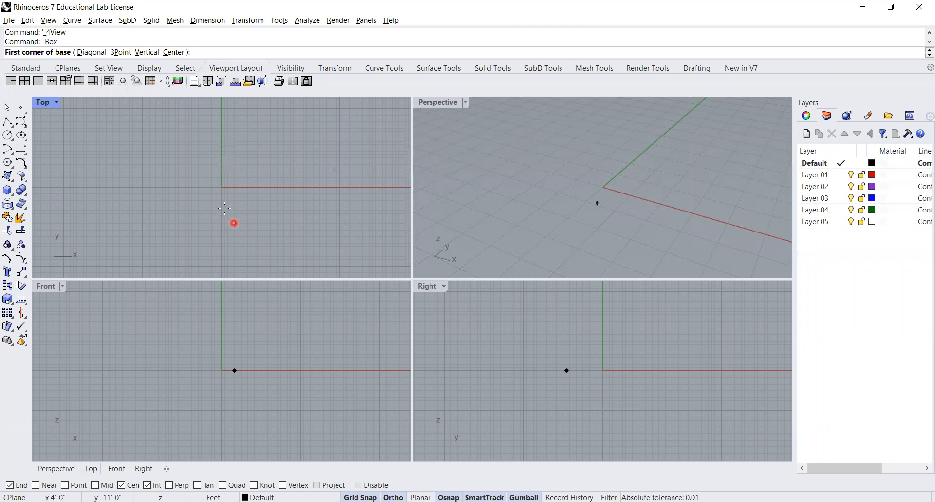
{"action": "left_click", "coordinate": [198, 206]}
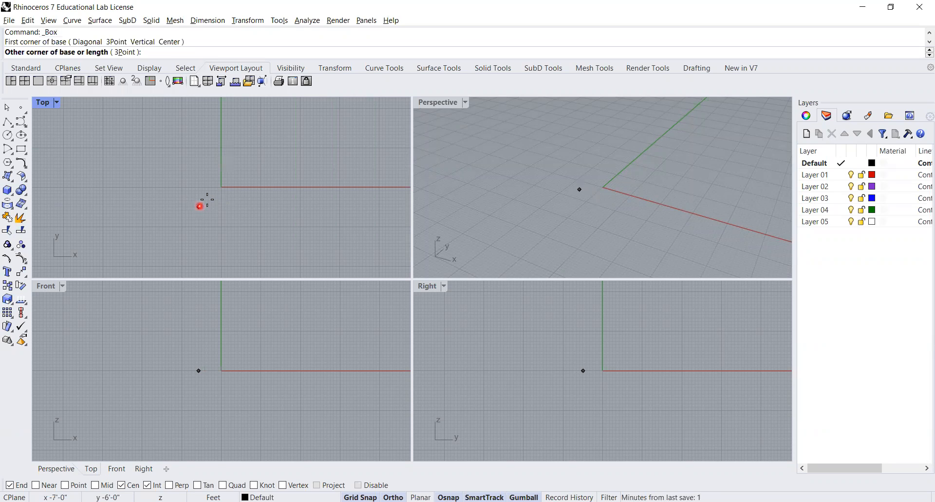
{"action": "left_click", "coordinate": [241, 160]}
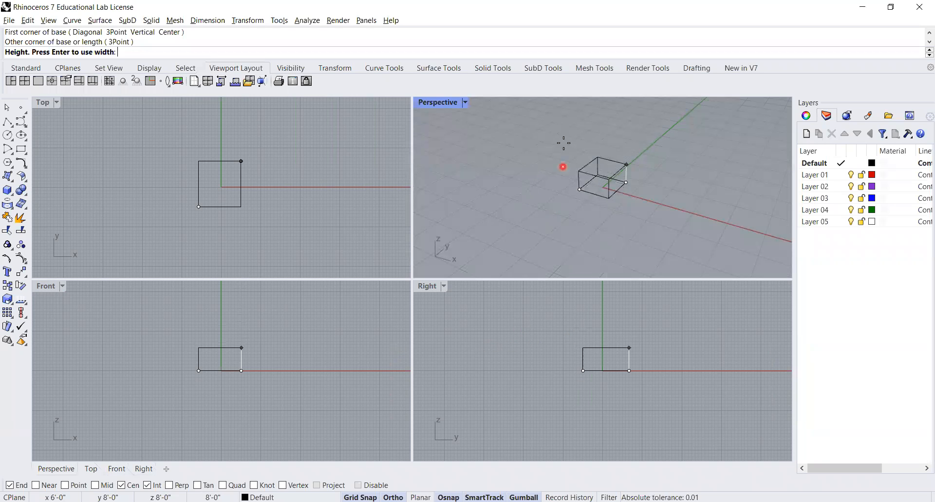
{"action": "left_click", "coordinate": [548, 168]}
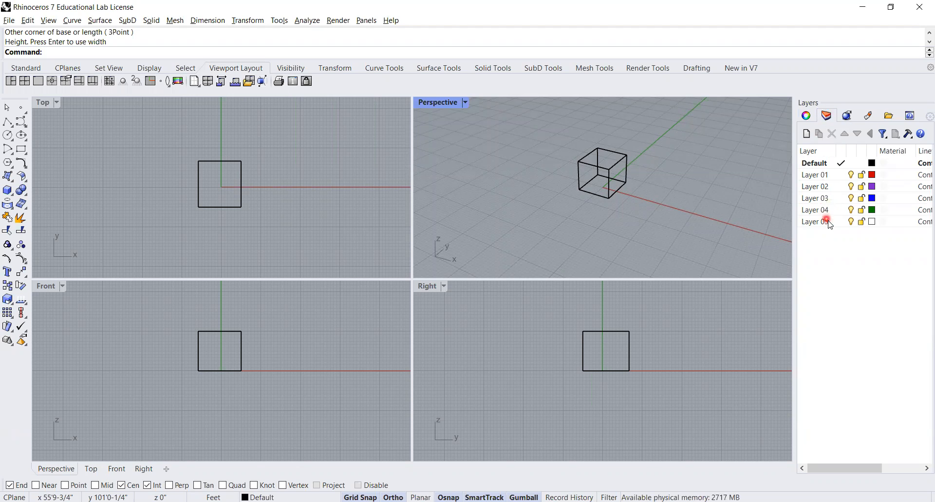
Examine the box's object properties, including its layer, print color and isocurve density, and deselect the box
{"action": "left_click", "coordinate": [822, 176]}
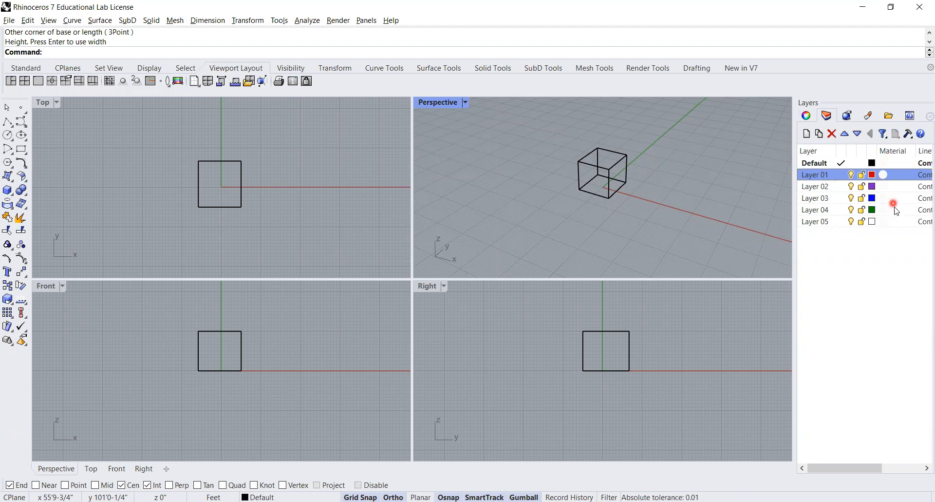
{"action": "left_click", "coordinate": [807, 116]}
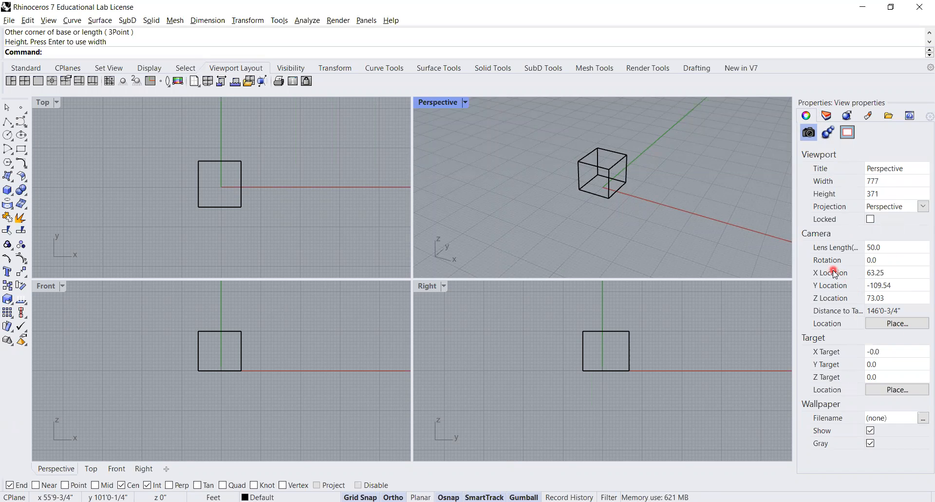
{"action": "left_click", "coordinate": [601, 171]}
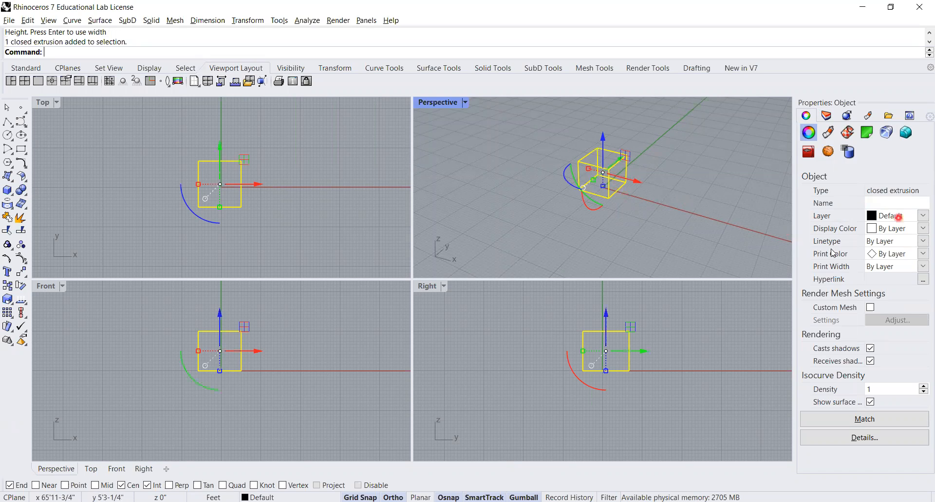
{"action": "left_click", "coordinate": [870, 388]}
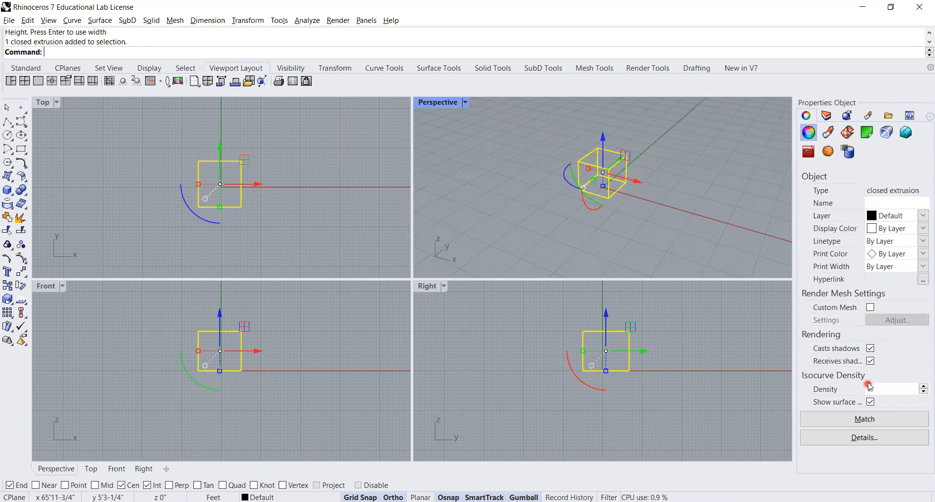
{"action": "left_click", "coordinate": [873, 255]}
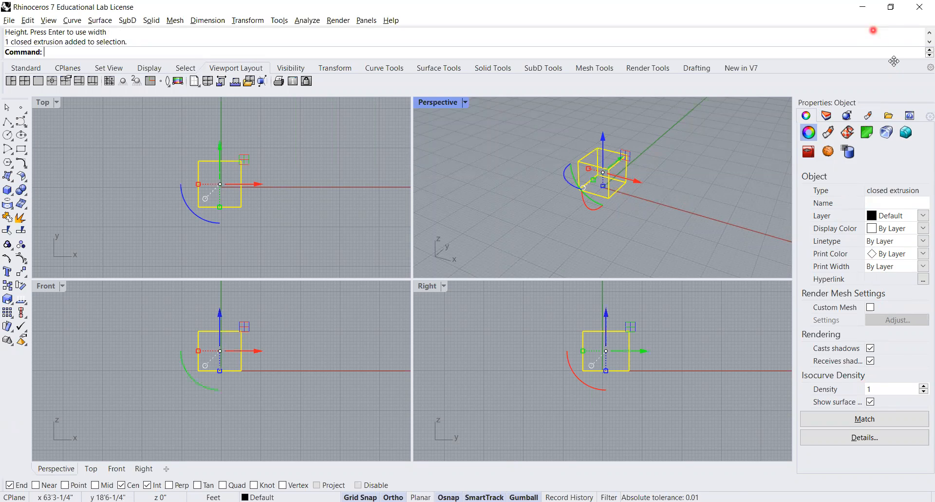
{"action": "left_click", "coordinate": [496, 217]}
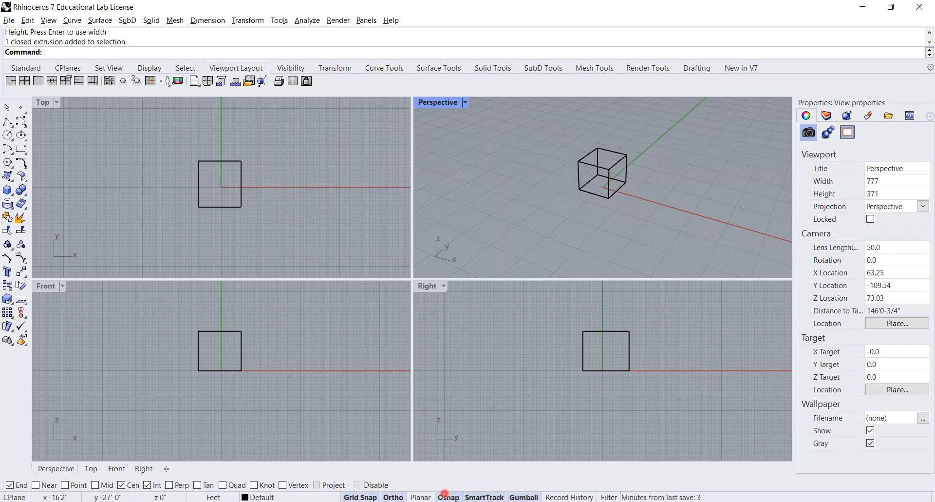
Turn object snaps off and back on
{"action": "left_click", "coordinate": [445, 497]}
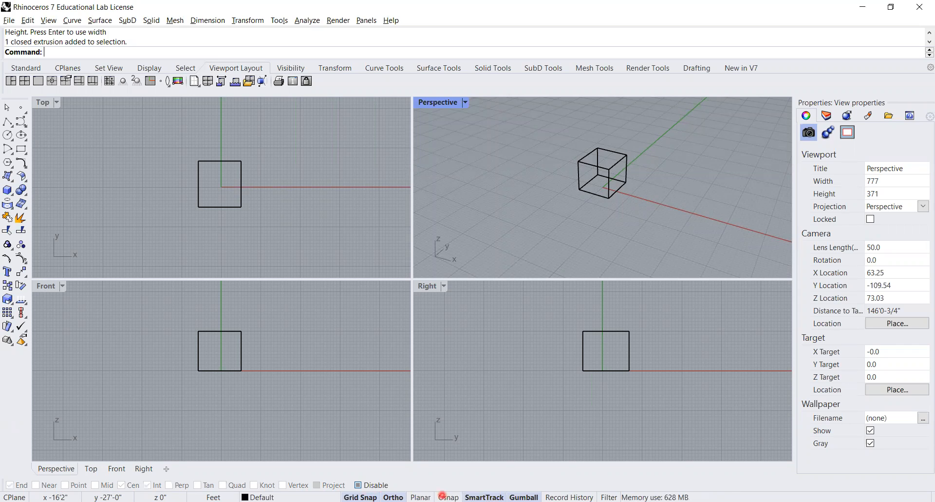
{"action": "left_click", "coordinate": [443, 496]}
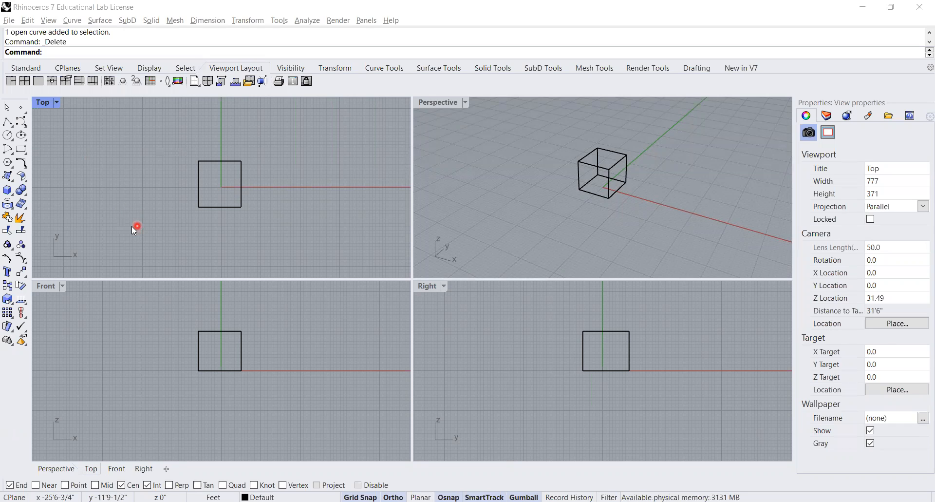
Draw a horizontal line 5' long beside the box, on its negative X side, in the Top viewport
{"action": "type", "text": "l"}
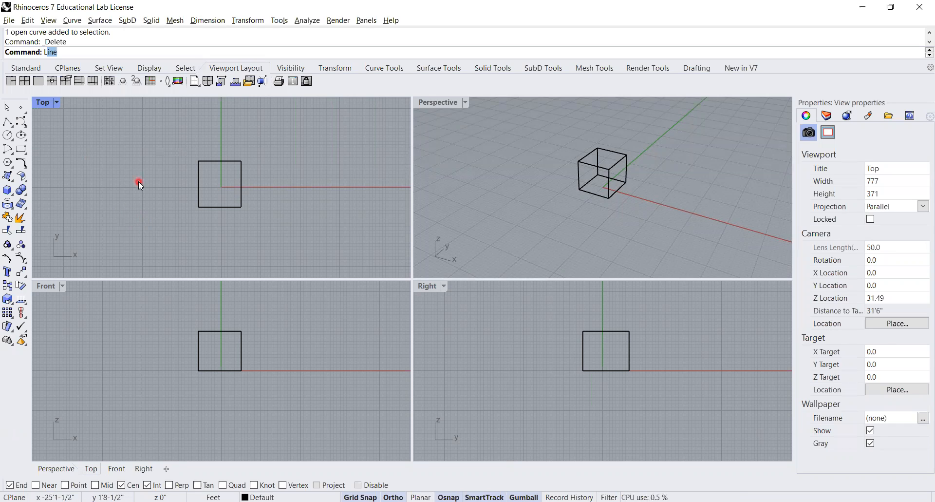
{"action": "key", "text": "Down"}
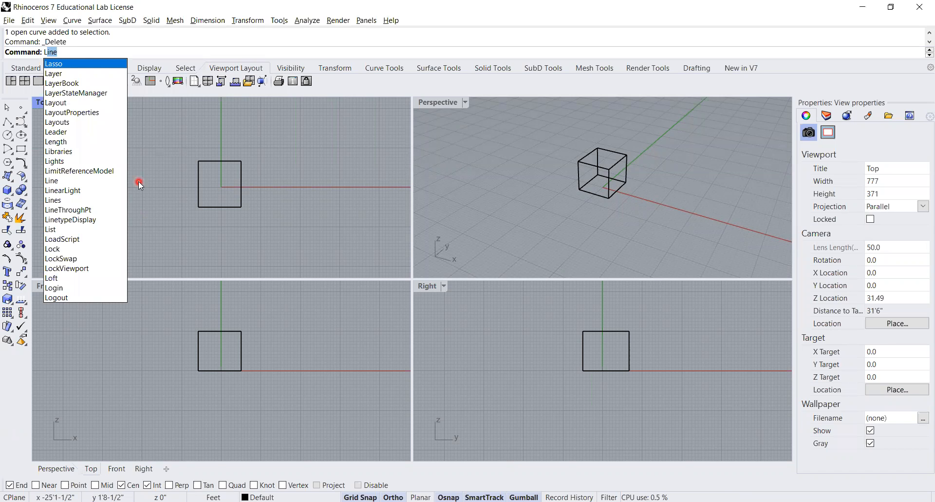
{"action": "key", "text": "Down"}
{"action": "key", "text": "Return"}
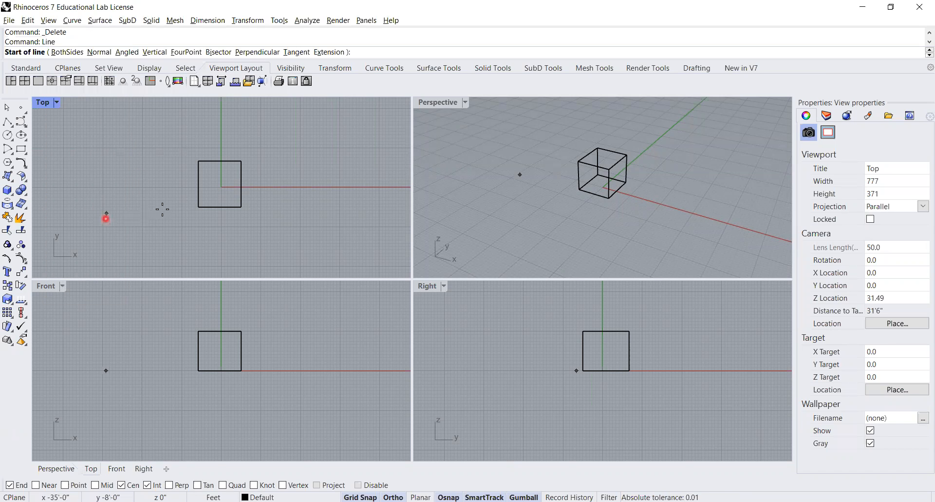
{"action": "left_click", "coordinate": [126, 210]}
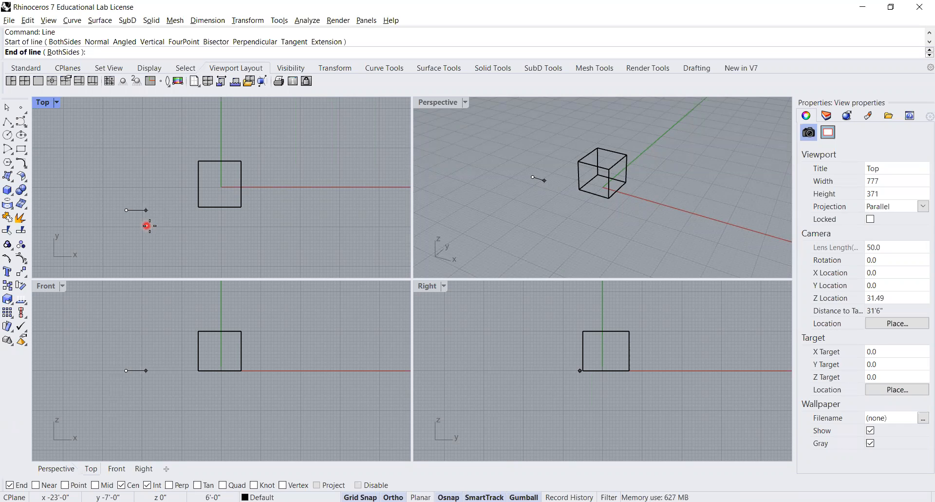
{"action": "type", "text": "5"}
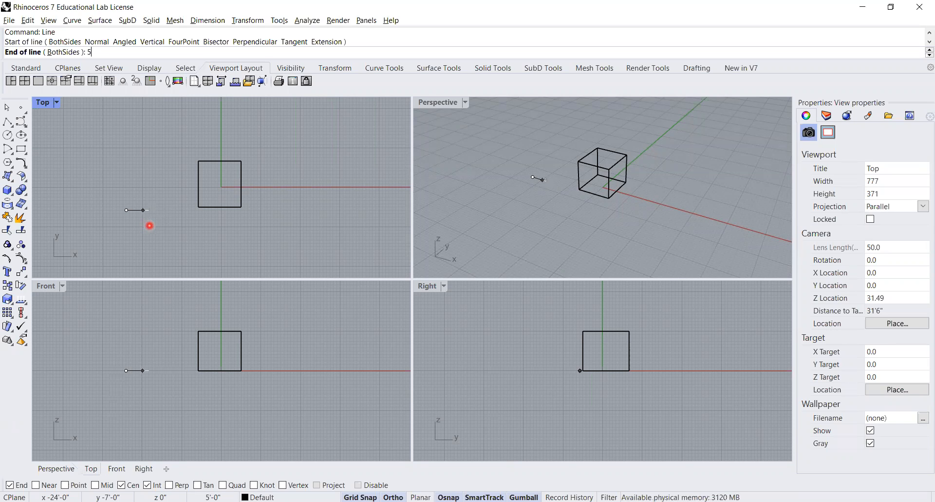
{"action": "key", "text": "Return"}
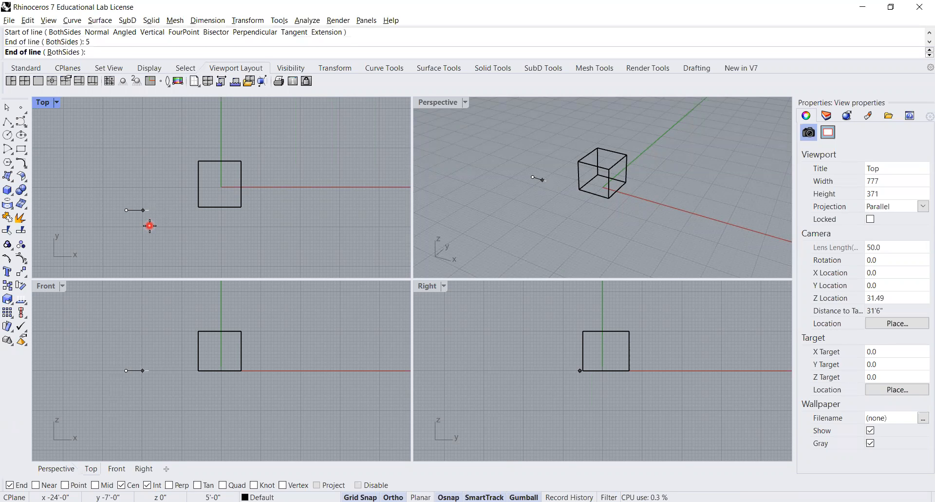
{"action": "left_click", "coordinate": [214, 254]}
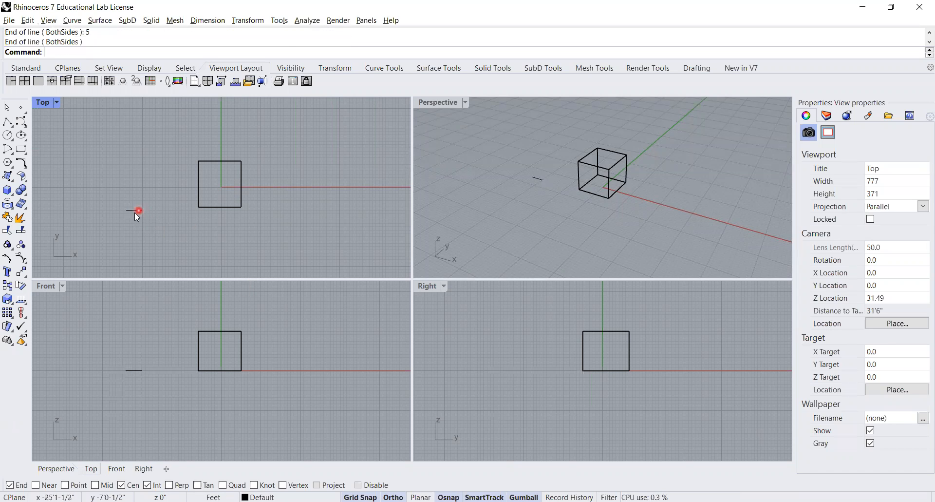
Delete the short horizontal line beside the box
{"action": "left_click", "coordinate": [145, 233]}
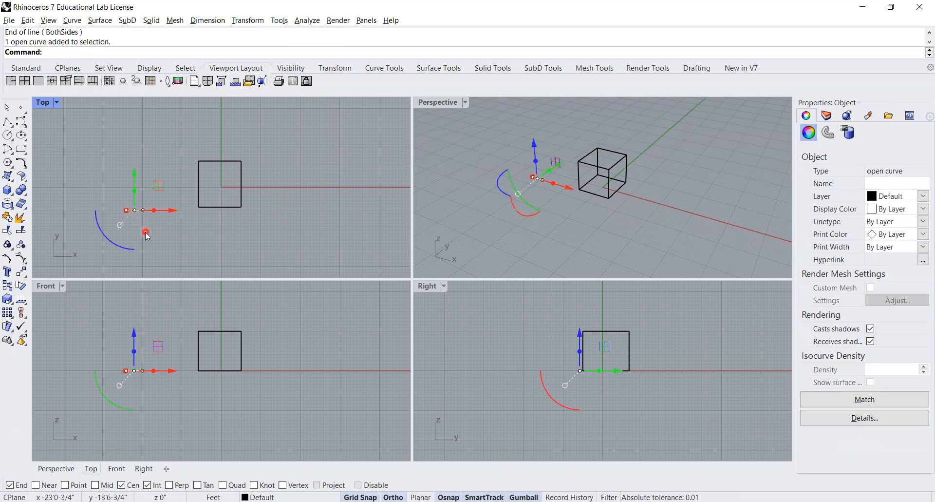
{"action": "key", "text": "Delete"}
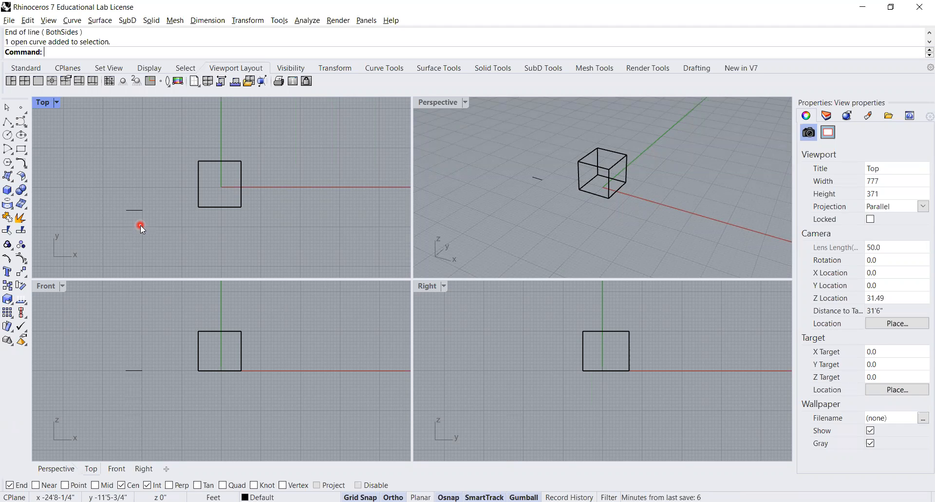
{"action": "scroll", "coordinate": [136, 219], "scroll_direction": "up", "scroll_amount": 3}
{"action": "scroll", "coordinate": [136, 222], "scroll_direction": "up", "scroll_amount": 3}
{"action": "left_click", "coordinate": [136, 196]}
{"action": "key", "text": "Delete"}
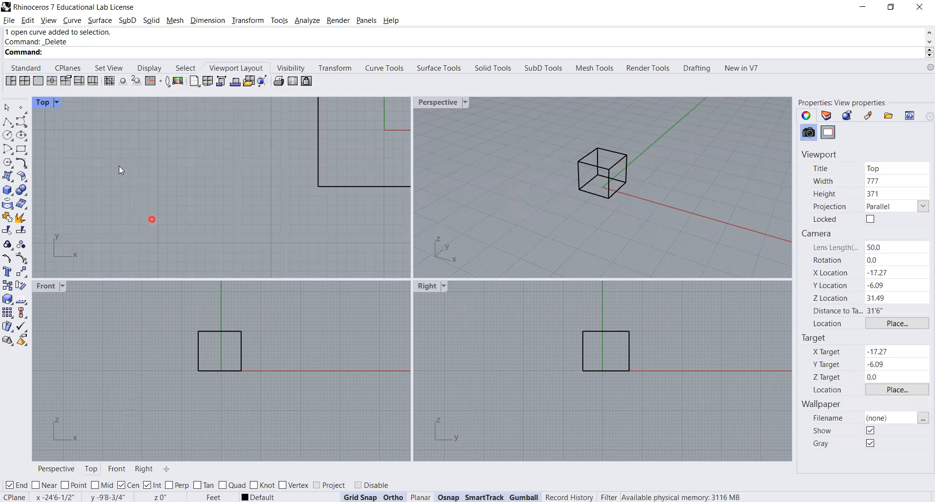
Draw a 5' horizontal line on the box's negative X side in the Top viewport by entering its exact length
{"action": "type", "text": "Line"}
{"action": "key", "text": "Return"}
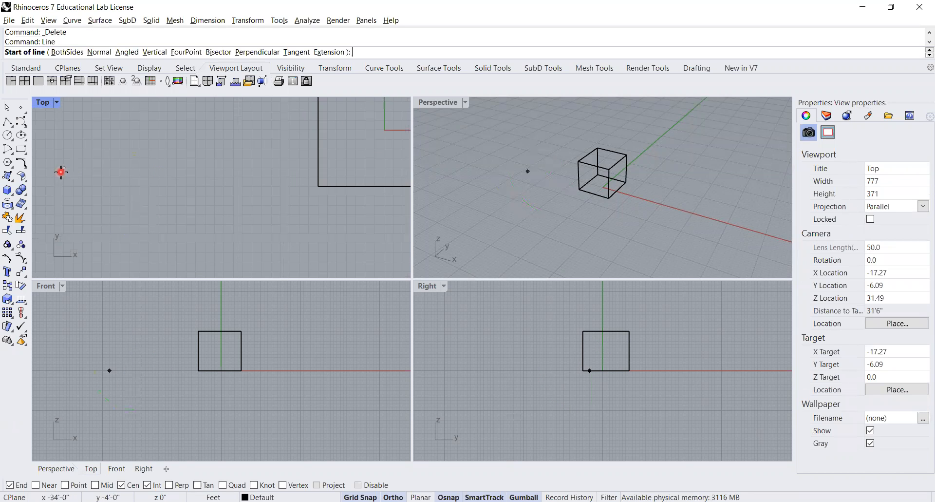
{"action": "left_click", "coordinate": [109, 194]}
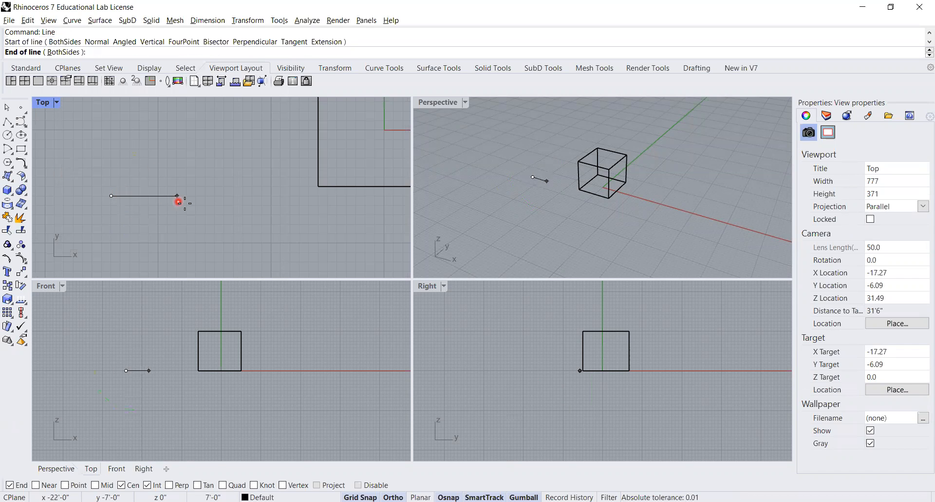
{"action": "type", "text": "5"}
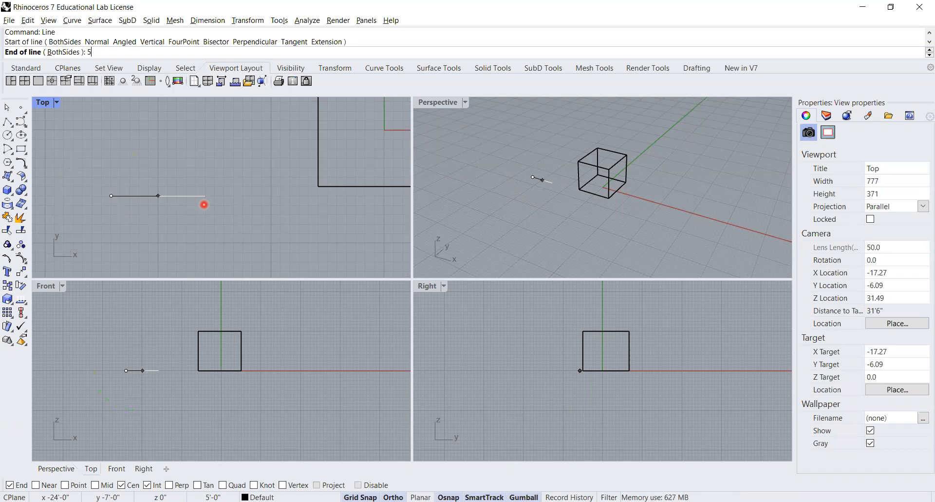
{"action": "key", "text": "Return"}
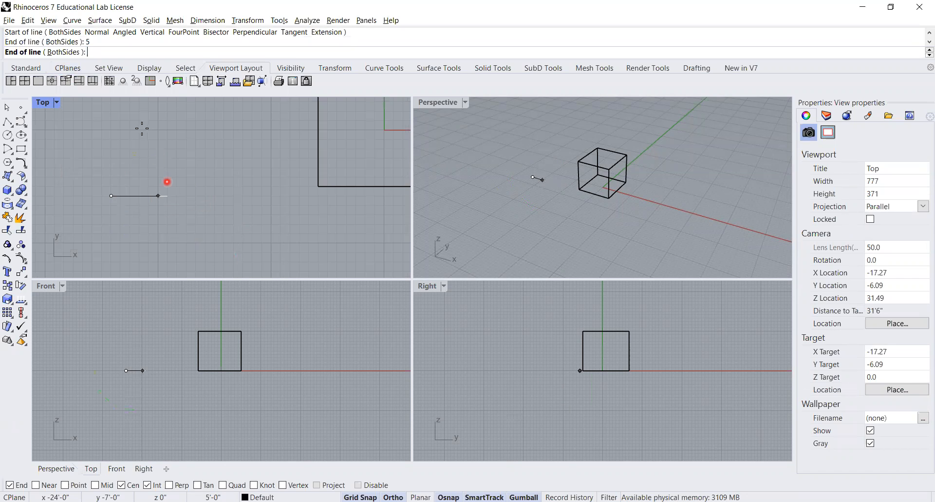
{"action": "left_click", "coordinate": [163, 203]}
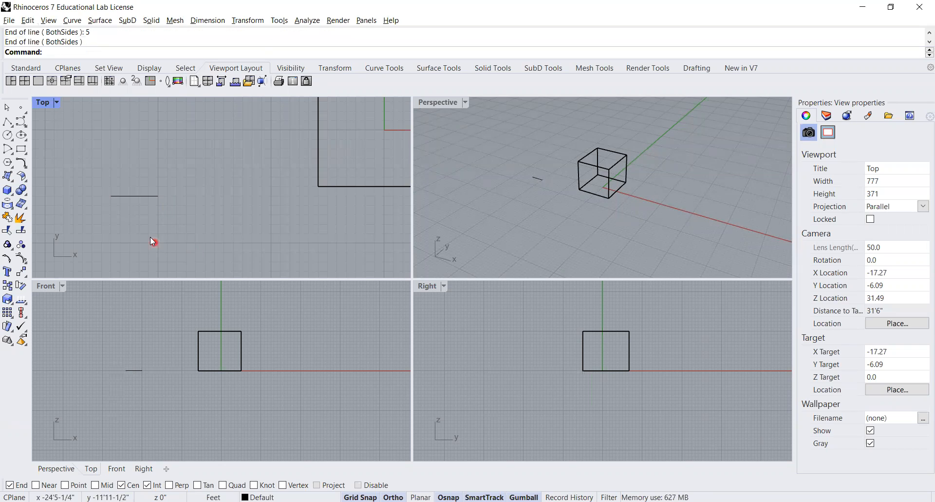
Select the 5' line beside the box in the Top viewport and delete it
{"action": "left_click", "coordinate": [146, 196]}
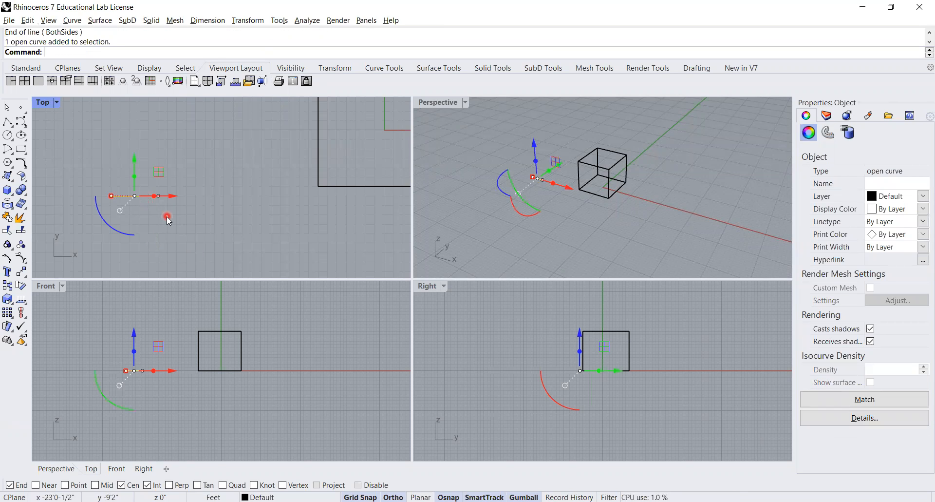
{"action": "left_click", "coordinate": [167, 216]}
{"action": "left_click", "coordinate": [139, 196]}
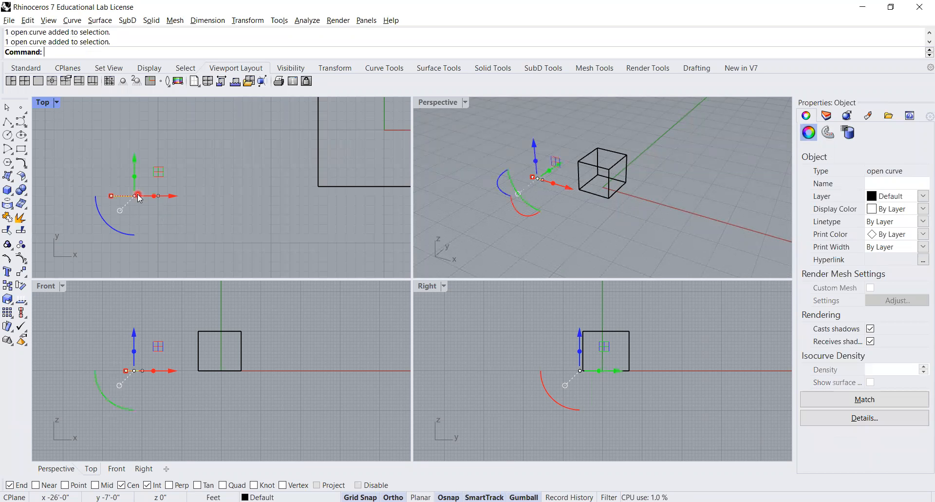
{"action": "key", "text": "Delete"}
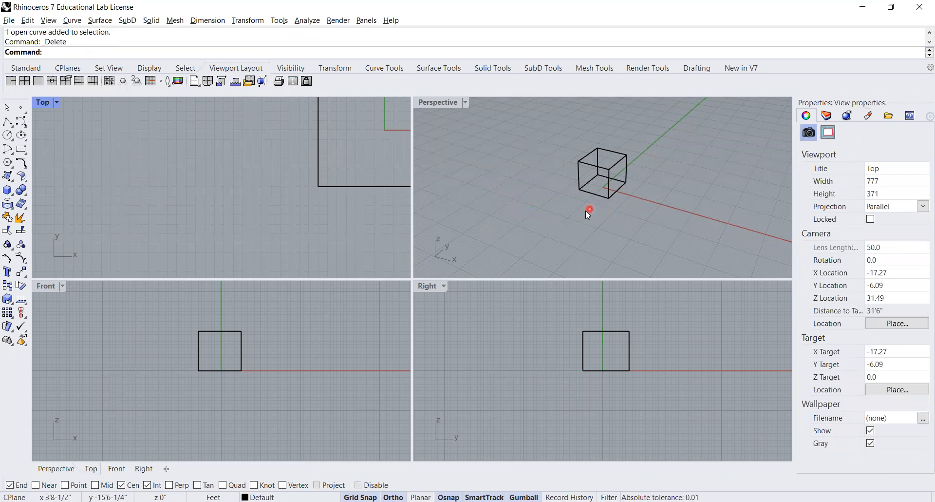
Select the box in the Perspective viewport and turn the Gumball off and back on
{"action": "right_click", "coordinate": [663, 185]}
{"action": "right_click", "coordinate": [662, 184]}
{"action": "left_click_drag", "start_coordinate": [664, 184], "coordinate": [657, 188]}
{"action": "right_click_drag", "start_coordinate": [658, 188], "coordinate": [605, 203]}
{"action": "right_click_drag", "start_coordinate": [604, 206], "coordinate": [581, 222], "text": "shift"}
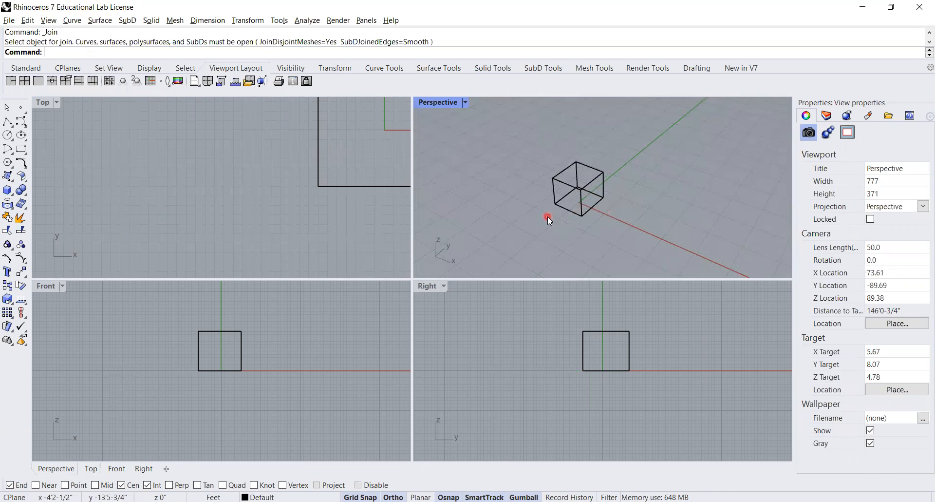
{"action": "left_click", "coordinate": [580, 193]}
{"action": "right_click_drag", "start_coordinate": [541, 219], "coordinate": [587, 163]}
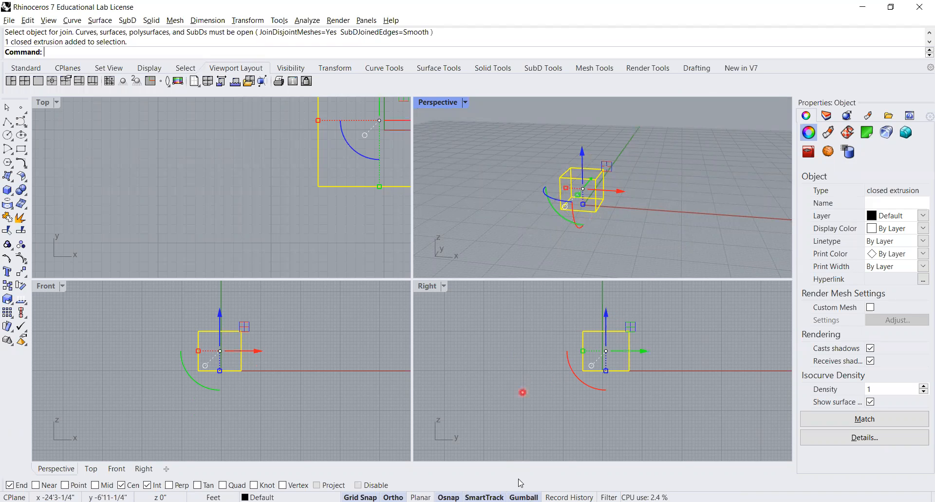
{"action": "left_click", "coordinate": [517, 497]}
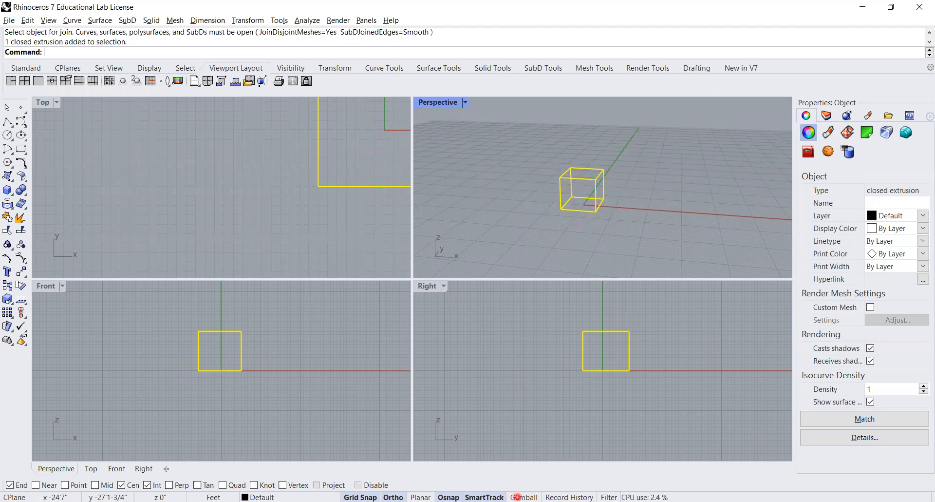
{"action": "left_click", "coordinate": [517, 497]}
Use the Gumball to move the box 5' along X and -4' along Z, and deselect it
{"action": "scroll", "coordinate": [609, 196], "scroll_direction": "up", "scroll_amount": 5}
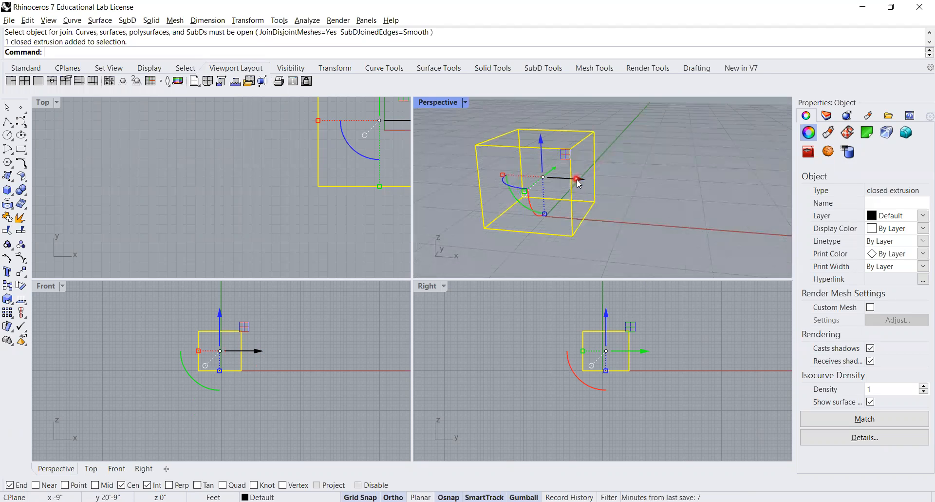
{"action": "left_click", "coordinate": [577, 179]}
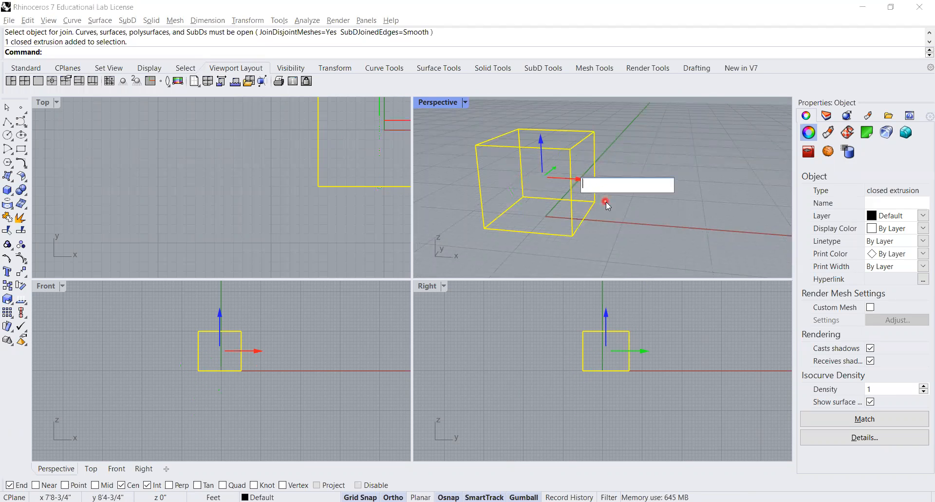
{"action": "type", "text": "5"}
{"action": "key", "text": "Return"}
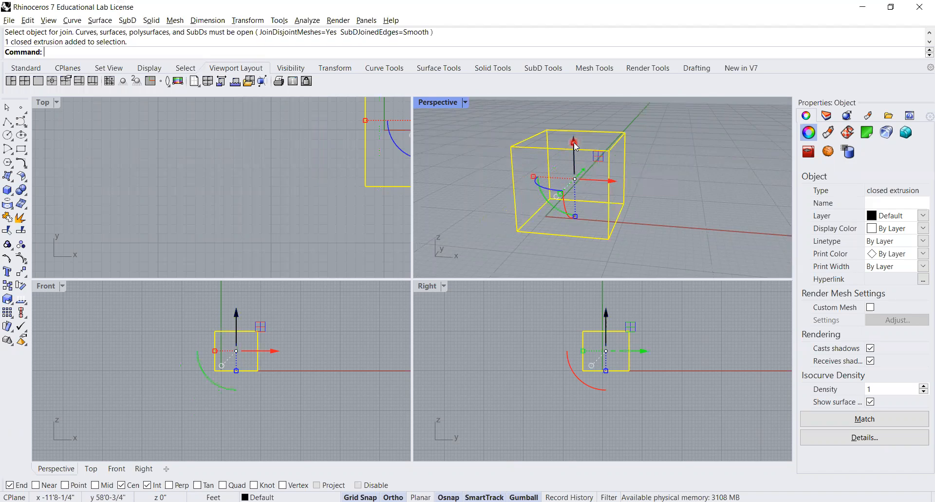
{"action": "left_click", "coordinate": [595, 166]}
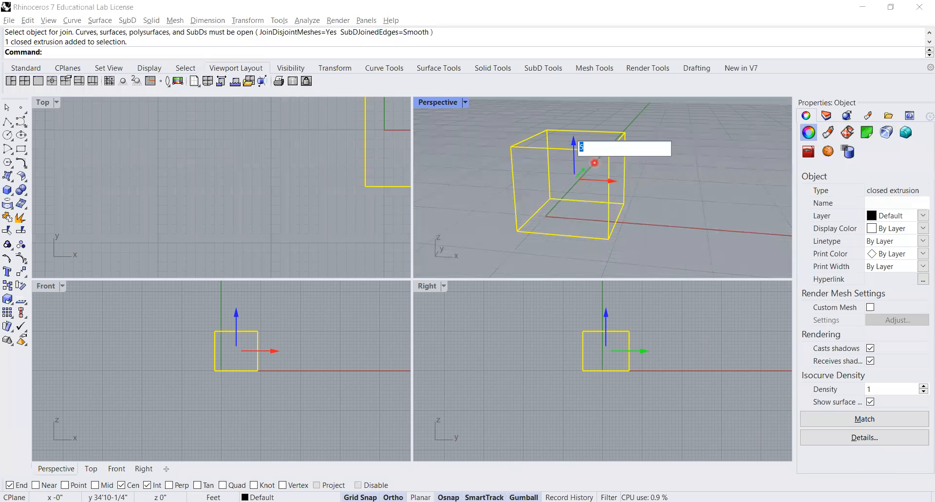
{"action": "type", "text": "-4"}
{"action": "key", "text": "Return"}
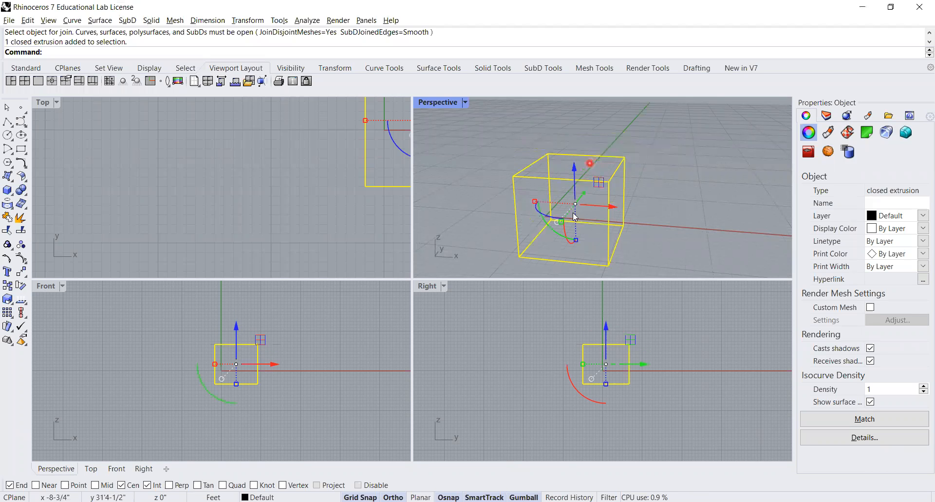
{"action": "left_click", "coordinate": [577, 213]}
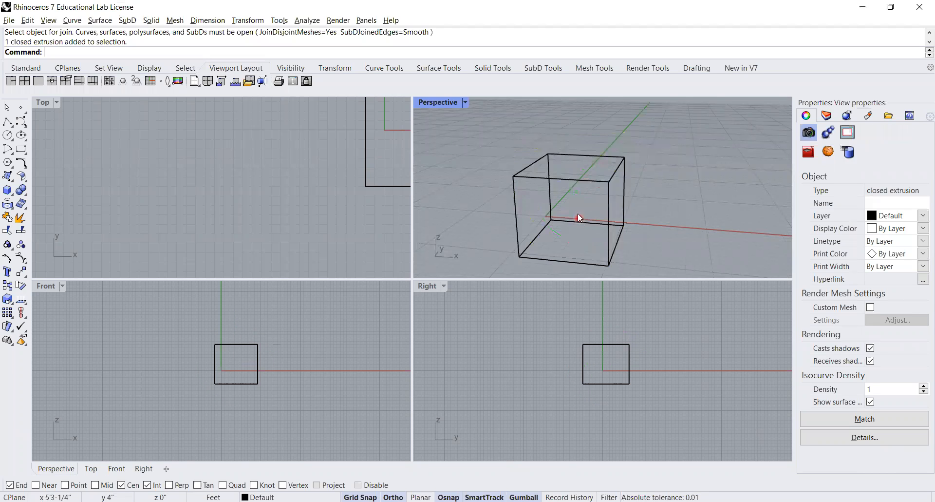
Scale the box vertically to about two thirds of its height, and rotate it -90 degrees twice about the X axis in the Right viewport
{"action": "left_click", "coordinate": [559, 181]}
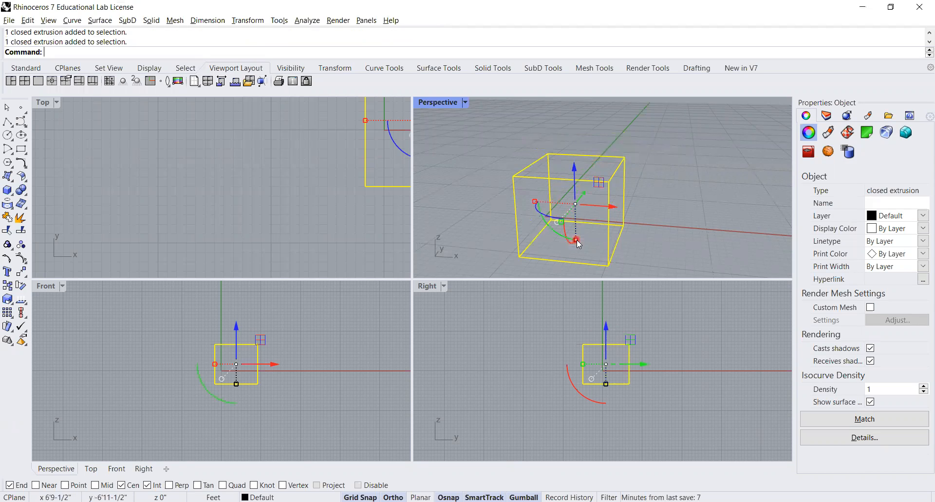
{"action": "left_click_drag", "start_coordinate": [576, 239], "coordinate": [562, 192]}
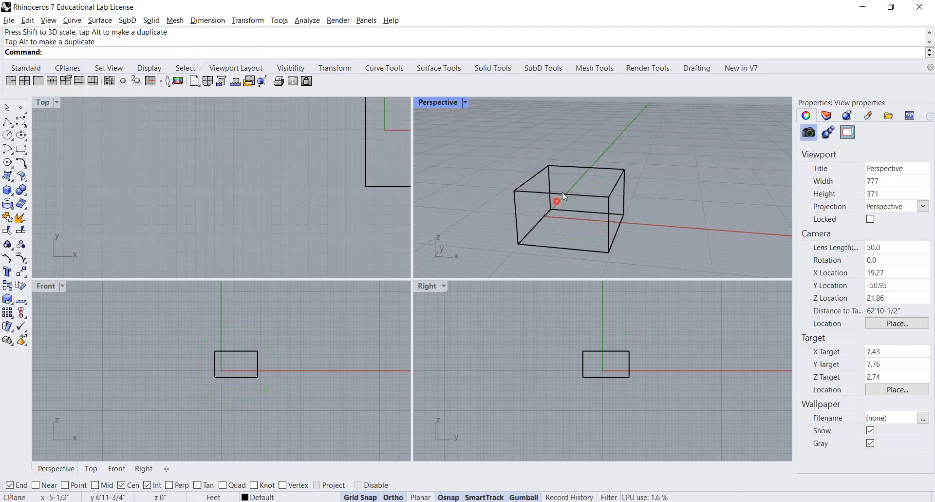
{"action": "left_click", "coordinate": [564, 202]}
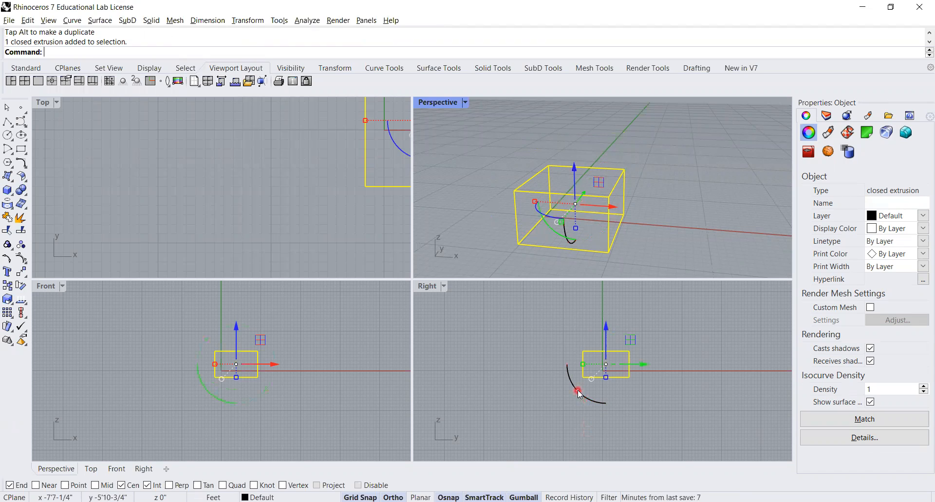
{"action": "left_click_drag", "start_coordinate": [578, 392], "coordinate": [563, 337]}
{"action": "left_click", "coordinate": [585, 330]}
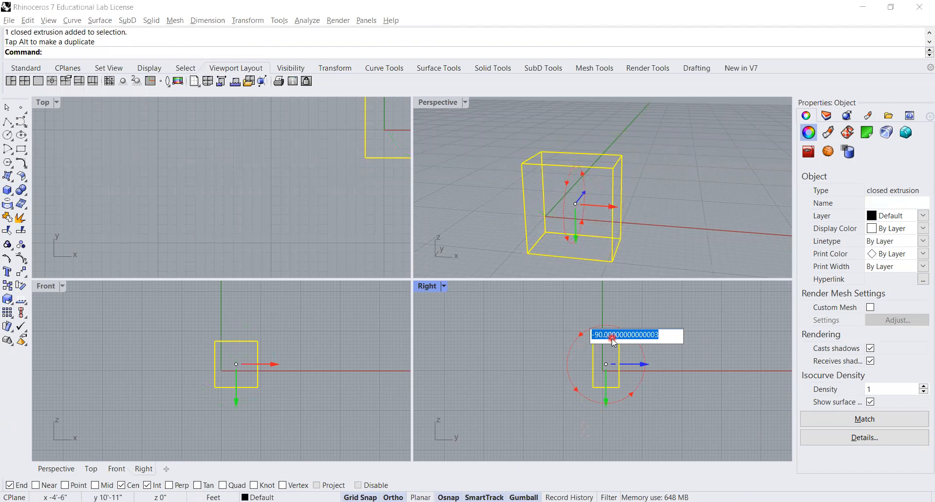
{"action": "left_click", "coordinate": [611, 337]}
{"action": "key", "text": "Return"}
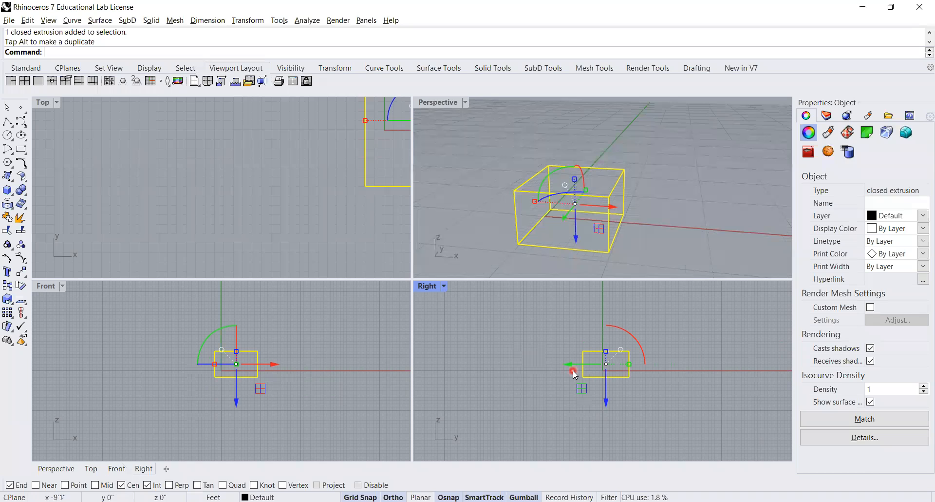
{"action": "left_click", "coordinate": [530, 349]}
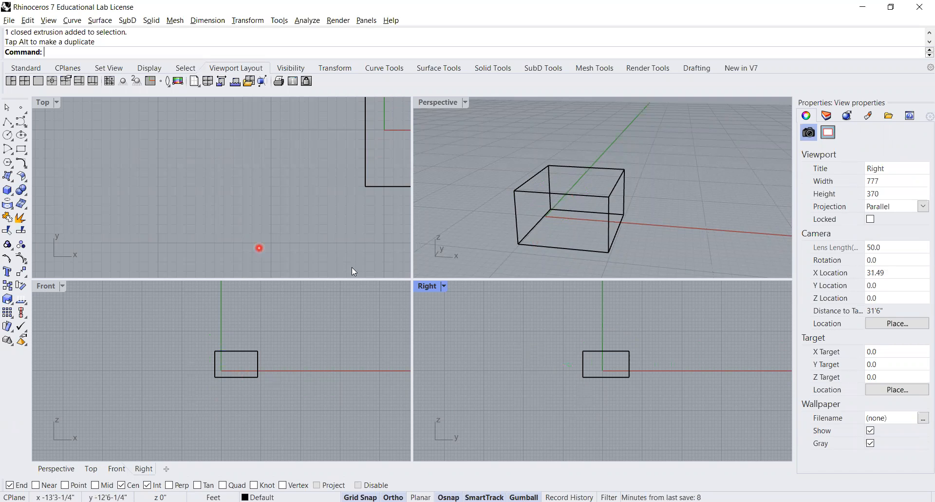
Look through the command suggestions for the letter L at the command prompt and dismiss them
{"action": "left_click", "coordinate": [890, 3]}
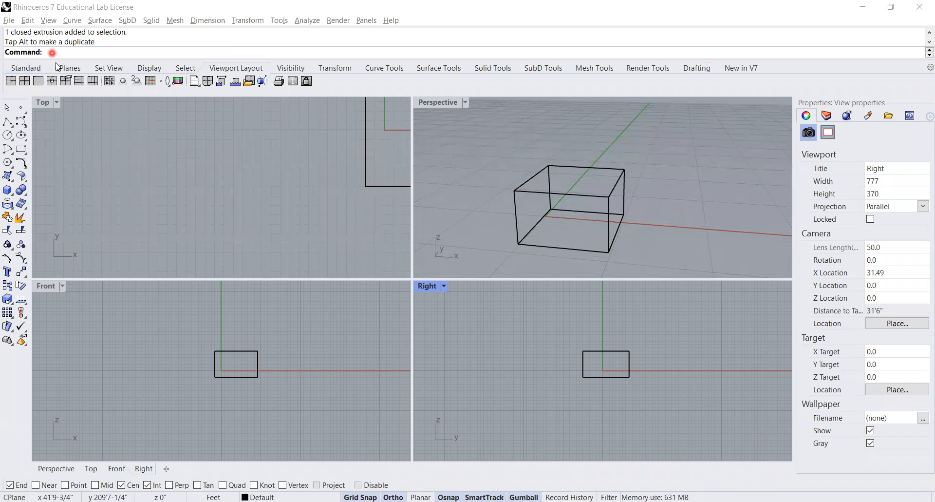
{"action": "left_click", "coordinate": [51, 52]}
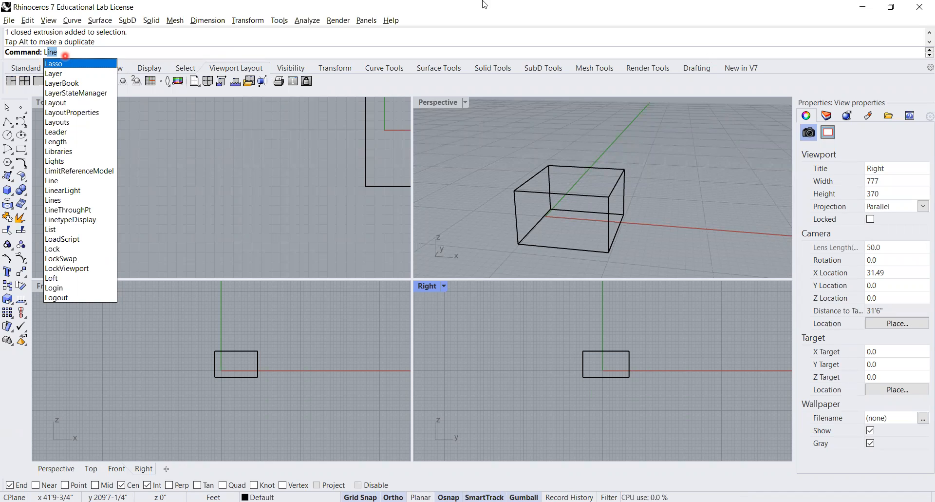
{"action": "key", "text": "Escape"}
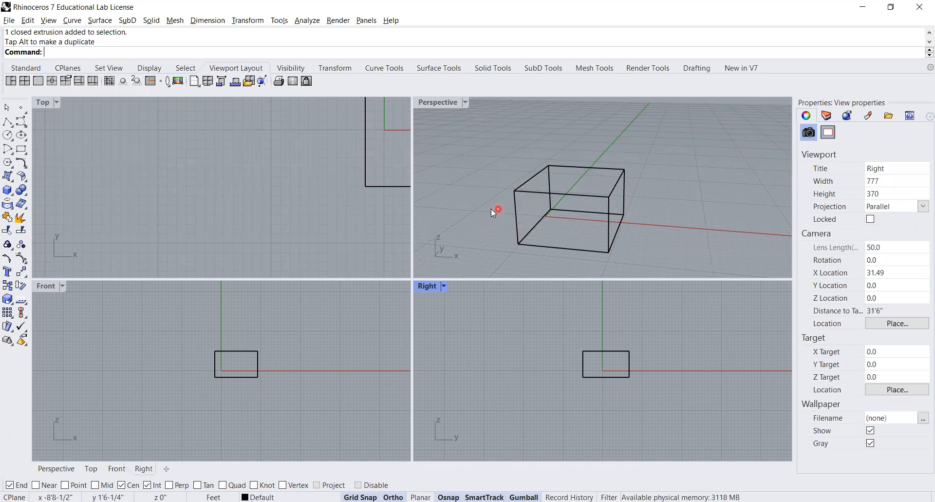
Orbit, pan and zoom around the box in the Perspective viewport to examine it from different angles
{"action": "left_click", "coordinate": [517, 209]}
{"action": "right_click_drag", "start_coordinate": [494, 213], "coordinate": [455, 232]}
{"action": "right_click", "coordinate": [455, 233]}
{"action": "scroll", "coordinate": [474, 219], "scroll_direction": "down", "scroll_amount": 5}
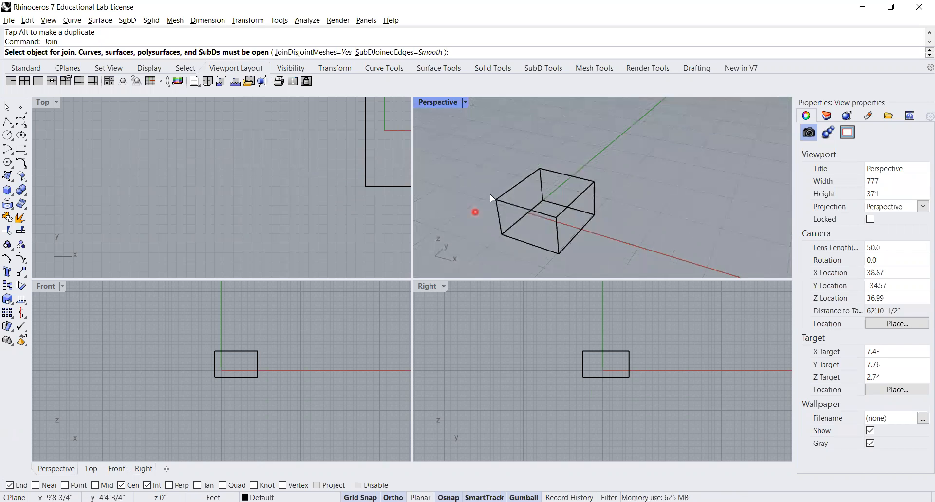
{"action": "right_click_drag", "start_coordinate": [480, 170], "coordinate": [508, 157]}
{"action": "scroll", "coordinate": [504, 157], "scroll_direction": "up", "scroll_amount": 4}
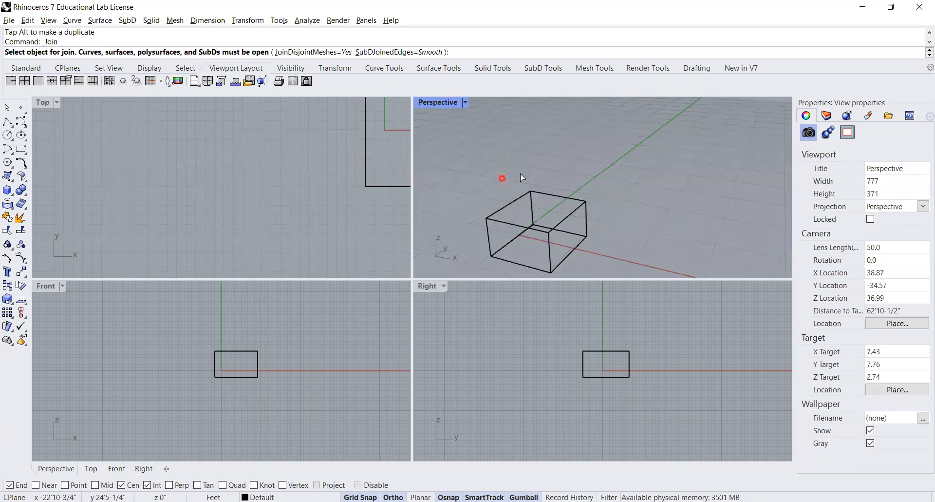
{"action": "right_click_drag", "start_coordinate": [546, 169], "coordinate": [484, 170]}
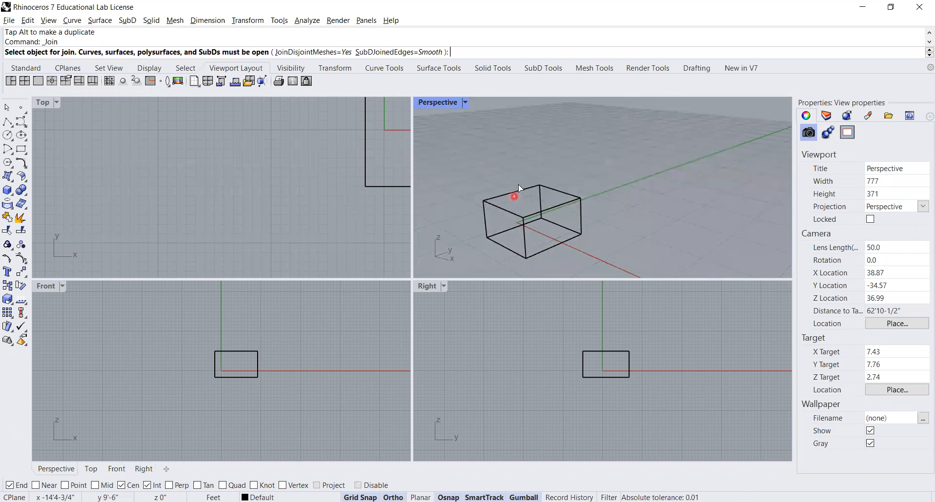
{"action": "scroll", "coordinate": [511, 195], "scroll_direction": "down", "scroll_amount": 3}
{"action": "right_click_drag", "start_coordinate": [523, 180], "coordinate": [556, 197]}
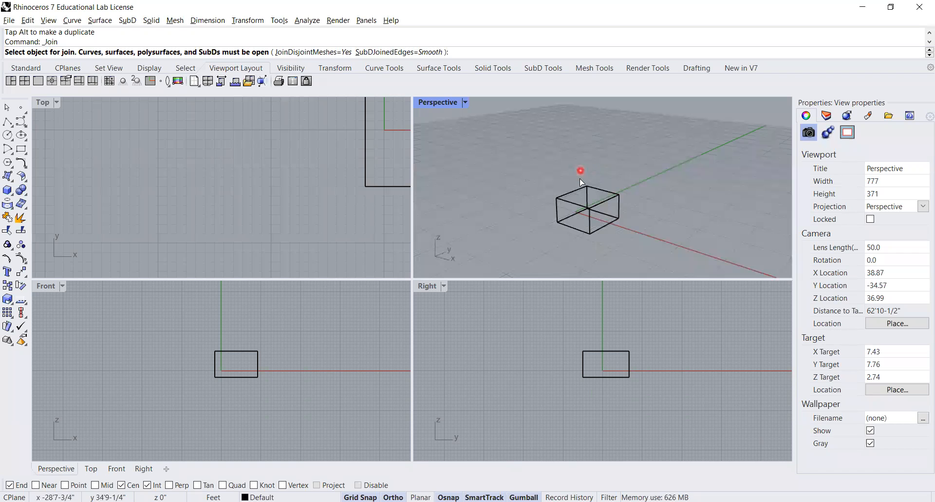
{"action": "mouse_move", "coordinate": [585, 177]}
{"action": "right_mouse_down", "text": "shift"}
{"action": "mouse_move", "coordinate": [482, 186]}
{"action": "mouse_move", "coordinate": [680, 178]}
{"action": "mouse_move", "coordinate": [494, 178]}
{"action": "mouse_move", "coordinate": [649, 167]}
{"action": "mouse_move", "coordinate": [513, 175]}
{"action": "mouse_move", "coordinate": [591, 168]}
{"action": "right_mouse_up", "text": "shift"}
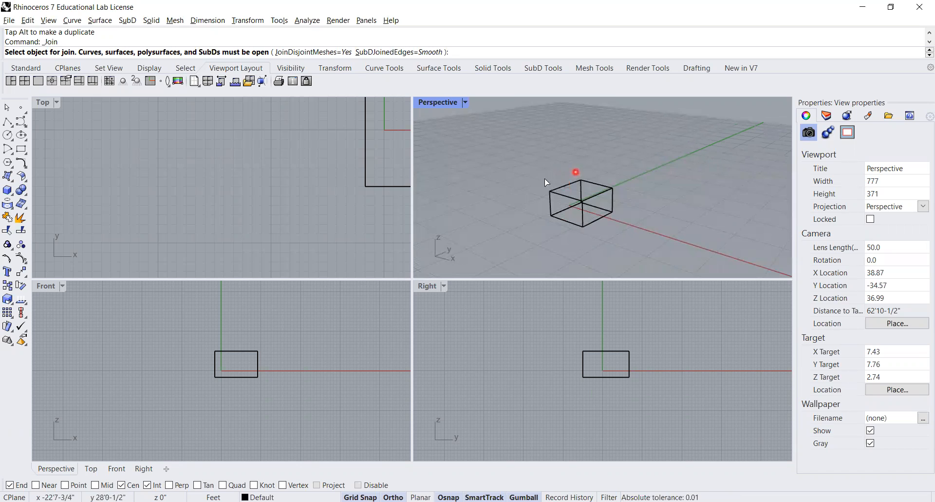
Pan and zoom the Right, Front and Top viewports to examine the whole box in each
{"action": "scroll", "coordinate": [549, 354], "scroll_direction": "down", "scroll_amount": 2}
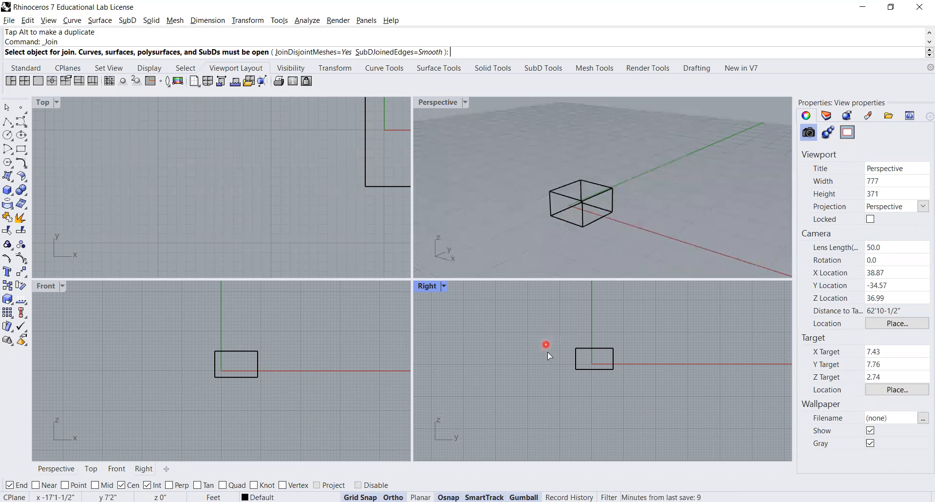
{"action": "scroll", "coordinate": [560, 360], "scroll_direction": "down", "scroll_amount": 2}
{"action": "scroll", "coordinate": [584, 362], "scroll_direction": "up", "scroll_amount": 2}
{"action": "scroll", "coordinate": [581, 355], "scroll_direction": "up", "scroll_amount": 3}
{"action": "right_click_drag", "start_coordinate": [540, 355], "coordinate": [479, 366]}
{"action": "right_click_drag", "start_coordinate": [602, 357], "coordinate": [551, 353]}
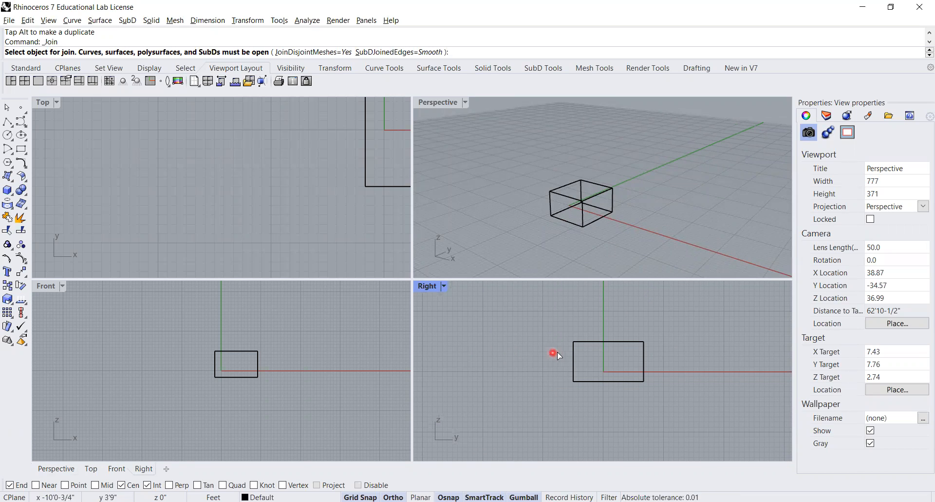
{"action": "right_click_drag", "start_coordinate": [324, 359], "coordinate": [217, 337]}
{"action": "right_click_drag", "start_coordinate": [289, 334], "coordinate": [281, 351]}
{"action": "right_click_drag", "start_coordinate": [231, 220], "coordinate": [184, 221]}
{"action": "right_click_drag", "start_coordinate": [259, 238], "coordinate": [240, 237]}
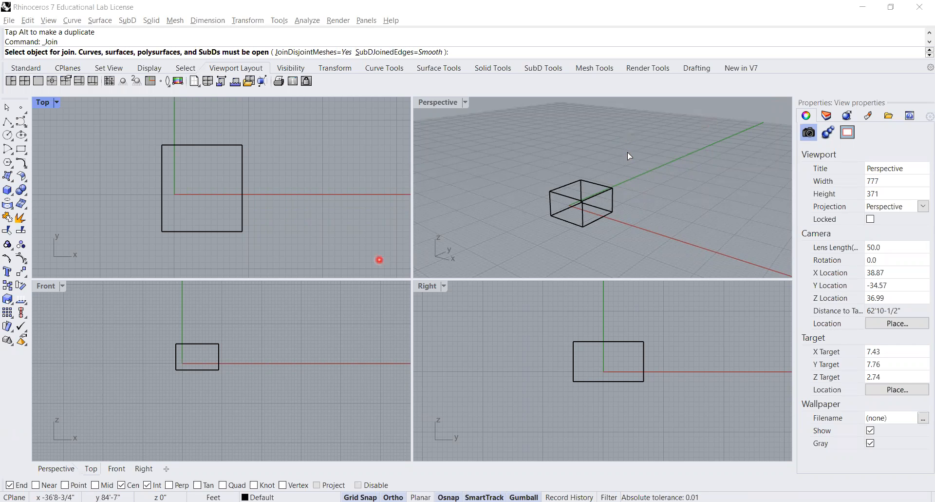
Switch to the Chrome browser and look through the Google Images results for "rhino 3D" as examples of Rhino projects
{"action": "key", "text": "alt+Tab"}
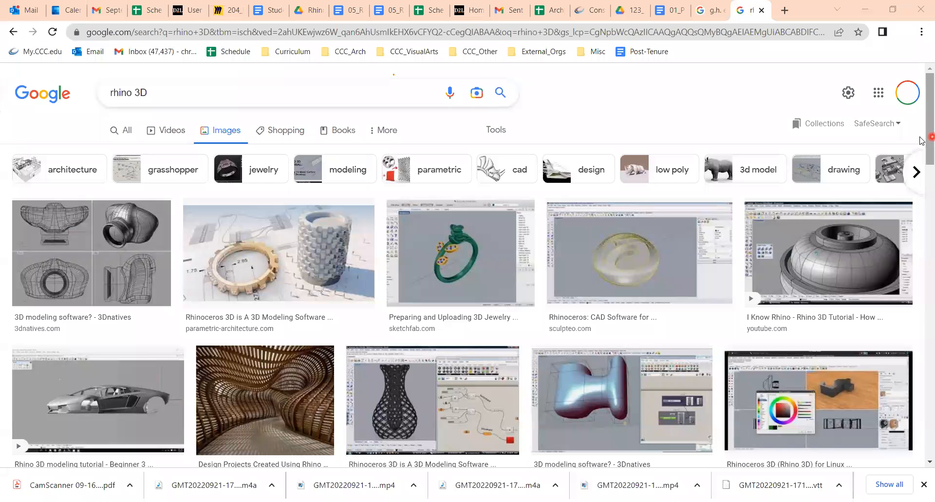
{"action": "scroll", "coordinate": [920, 168], "scroll_direction": "down", "scroll_amount": 3}
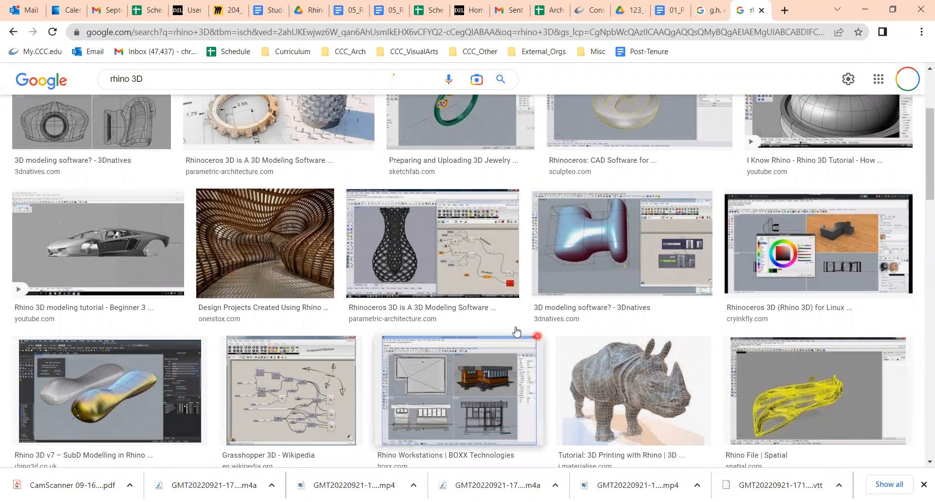
{"action": "scroll", "coordinate": [517, 331], "scroll_direction": "down", "scroll_amount": 1}
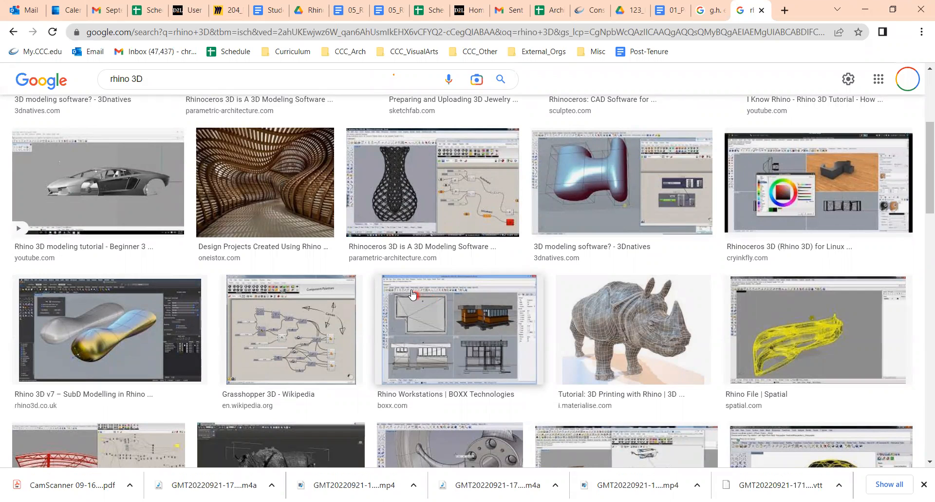
{"action": "scroll", "coordinate": [448, 295], "scroll_direction": "down", "scroll_amount": 1}
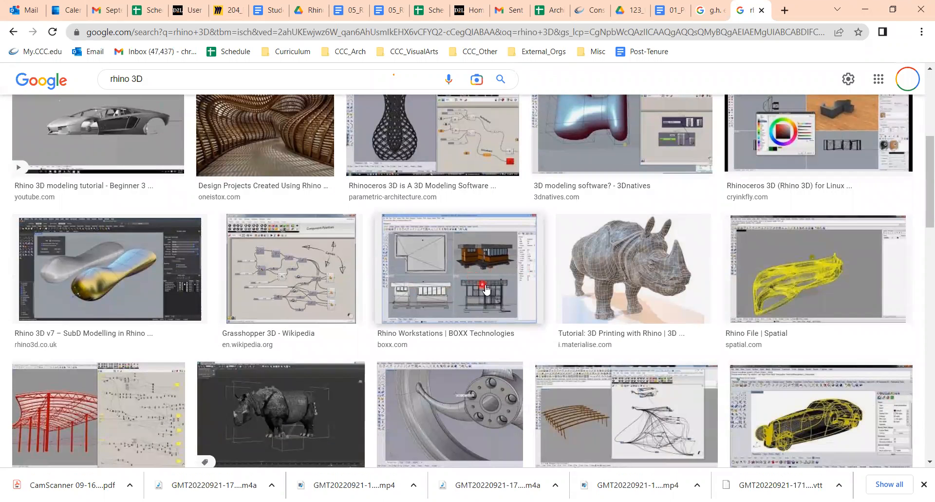
{"action": "scroll", "coordinate": [472, 288], "scroll_direction": "up", "scroll_amount": 1}
{"action": "scroll", "coordinate": [597, 253], "scroll_direction": "up", "scroll_amount": 1}
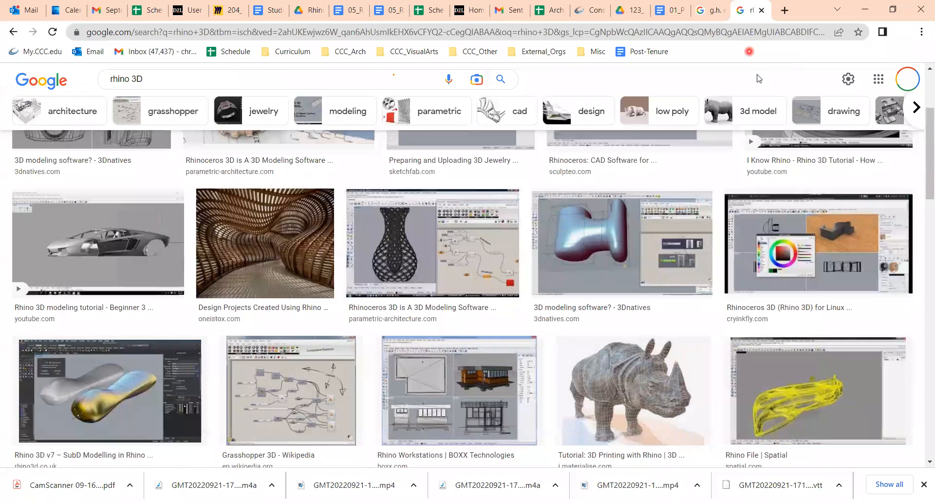